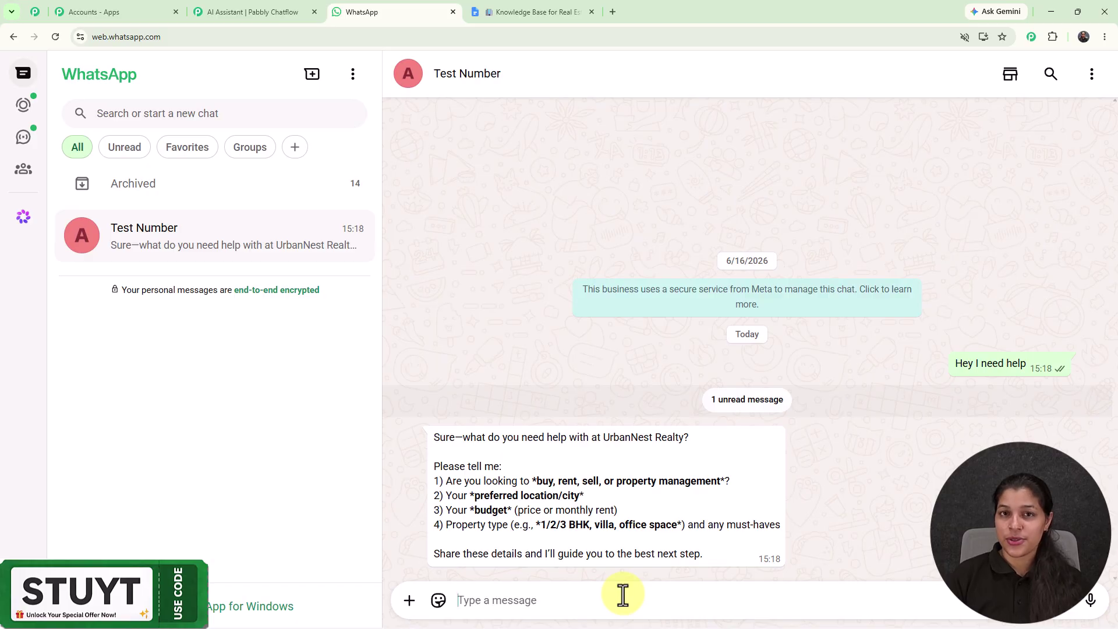
Step: Send "How do I find the right property?" and "What documents are required to buy a property?" in the Test Number chat
text(How do I find the right property?)
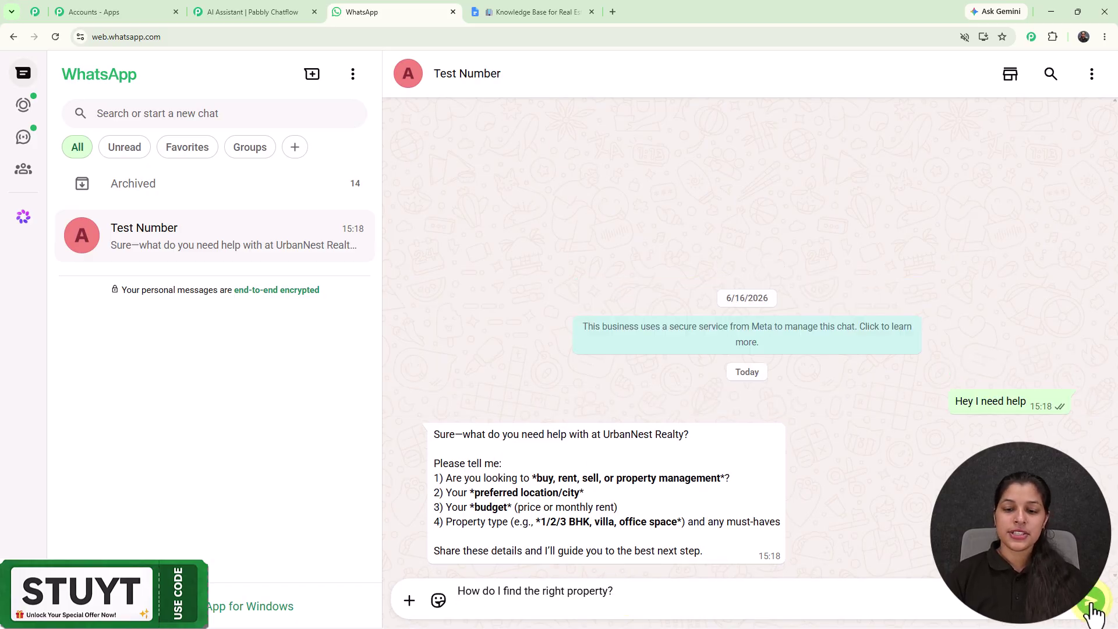
key(Return)
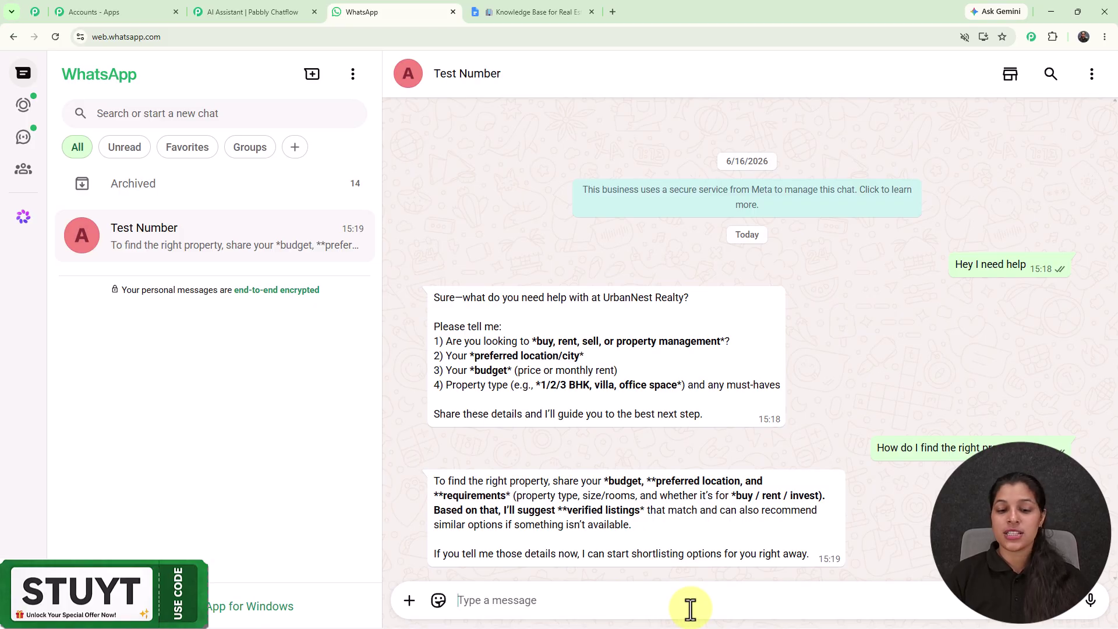
text(What documents are required to buy a property?)
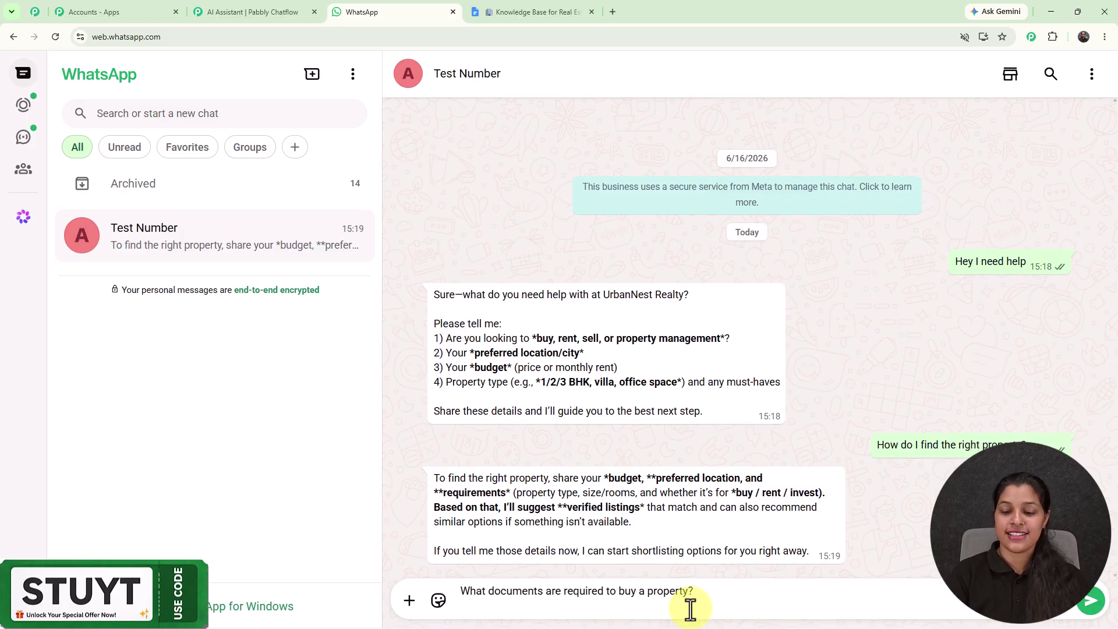
key(Return)
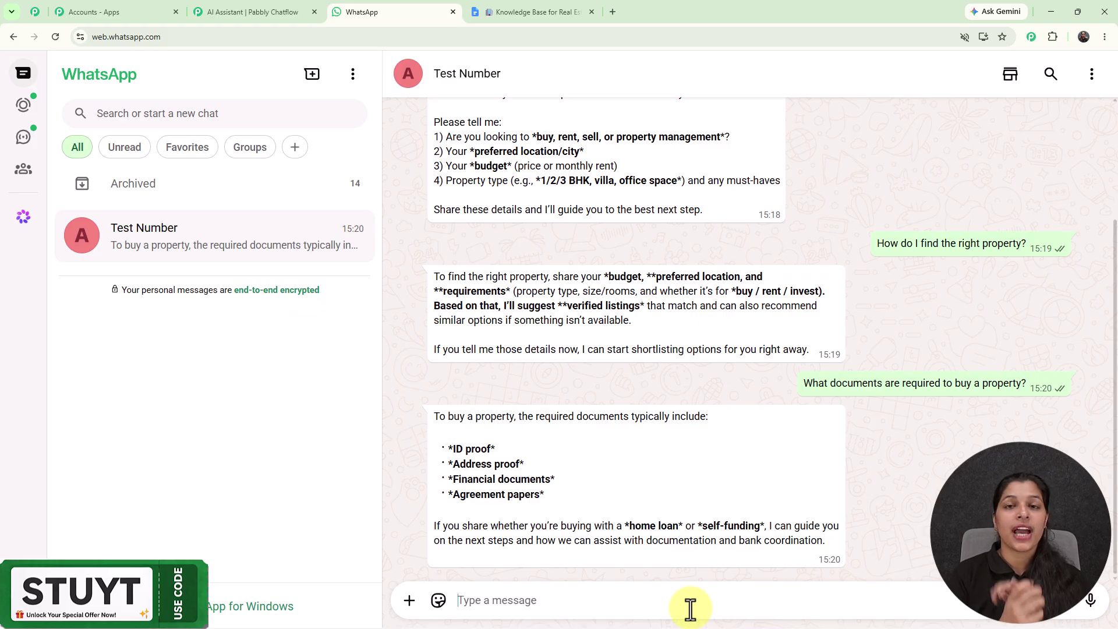
click(690, 609)
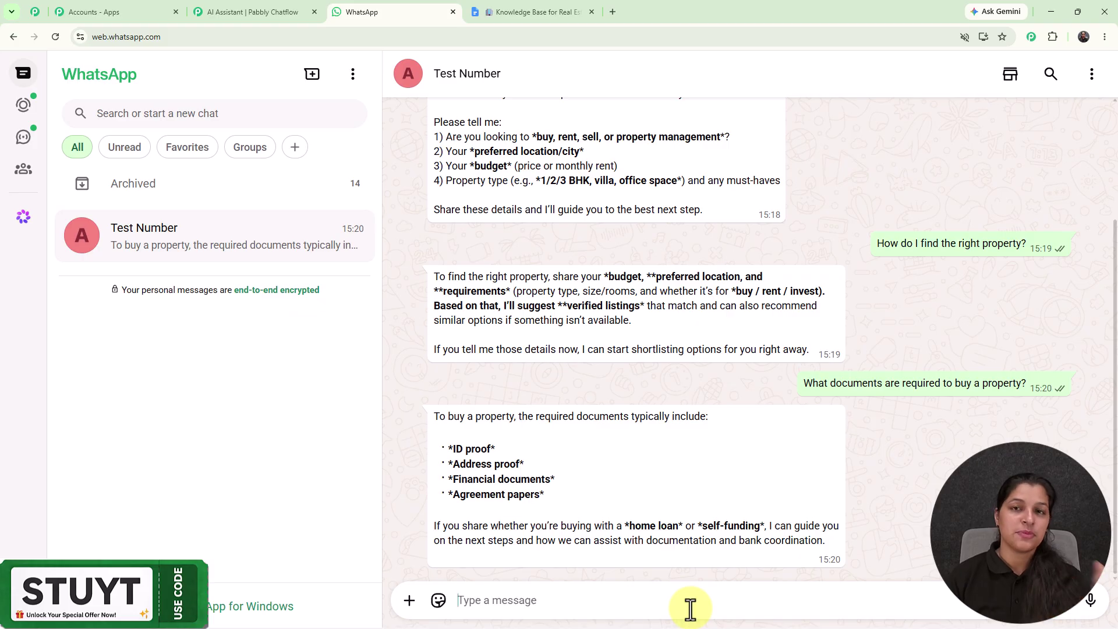
Step: Open pabbly.com/chatflow in a new browser tab and dismiss the lifetime offer popup
click(268, 7)
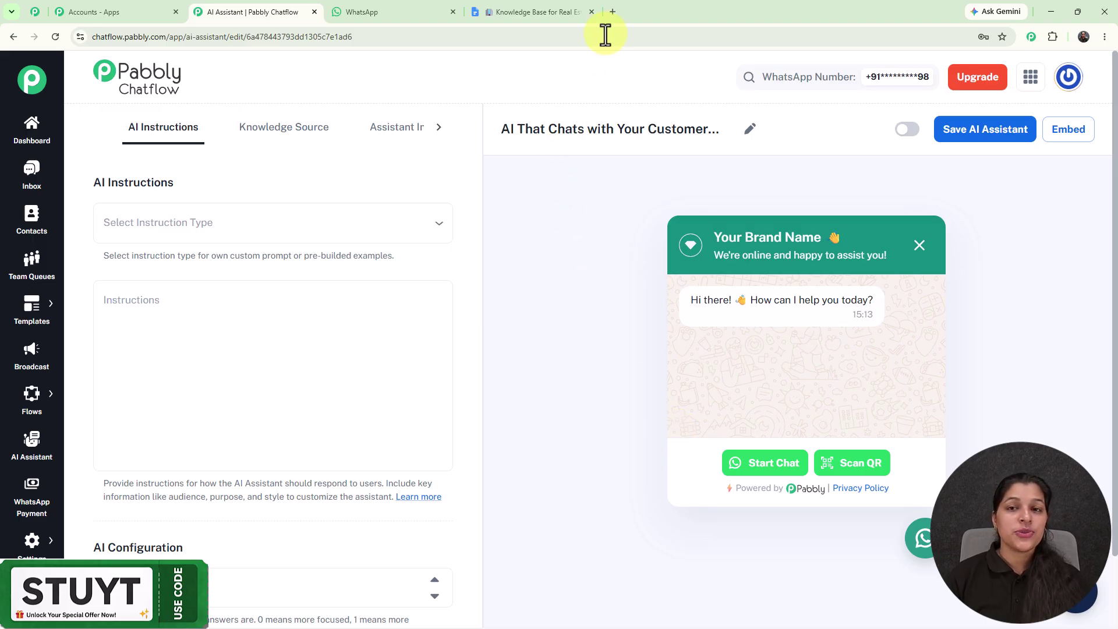
click(612, 12)
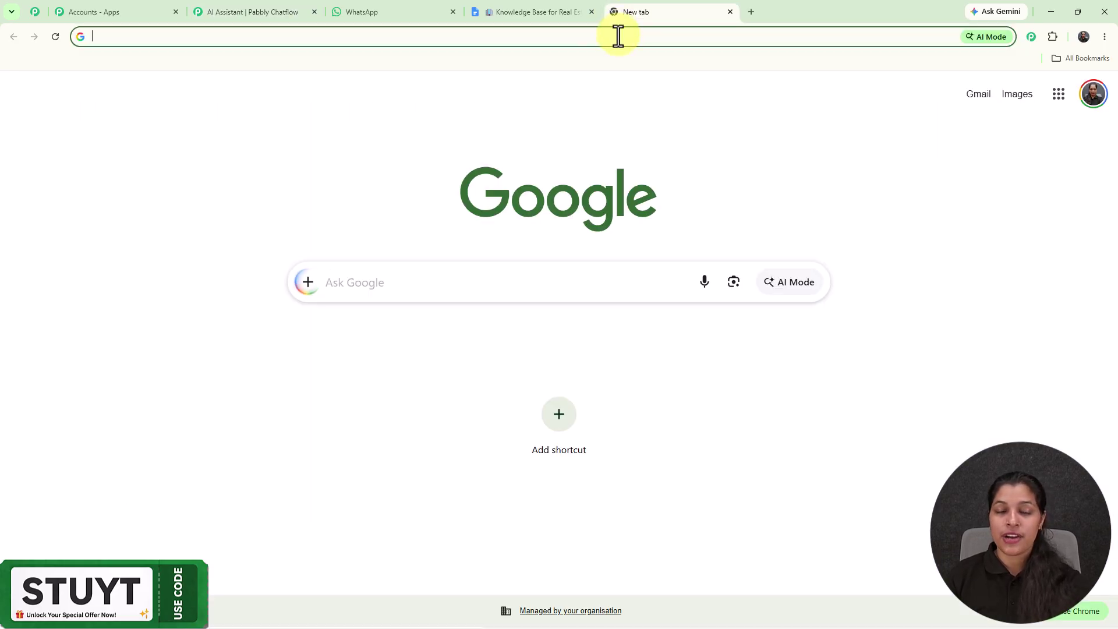
text(p)
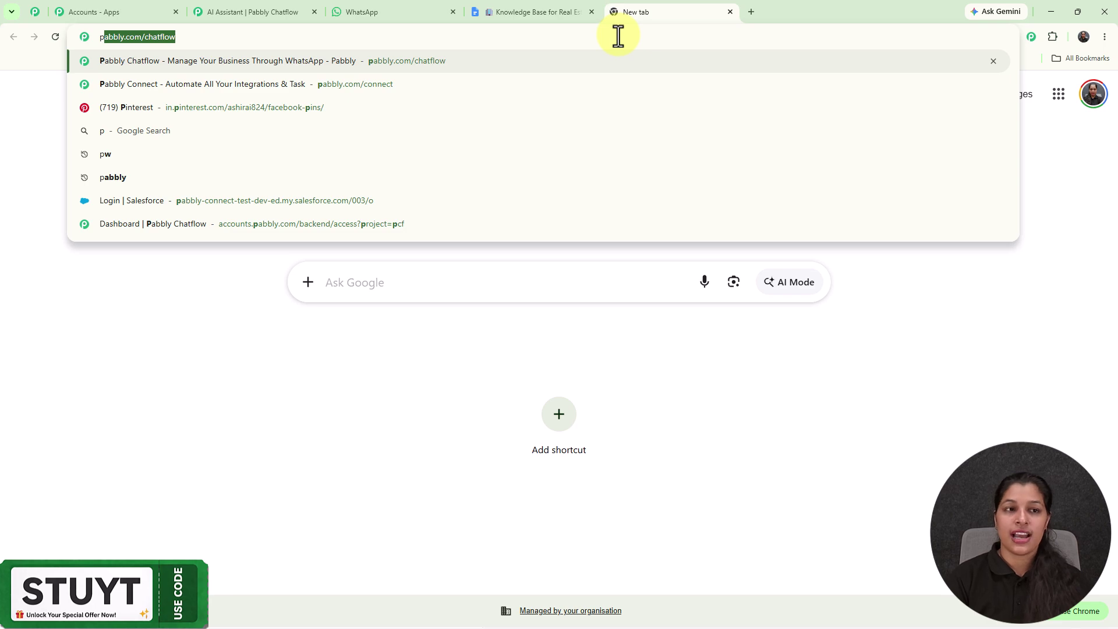
key(Return)
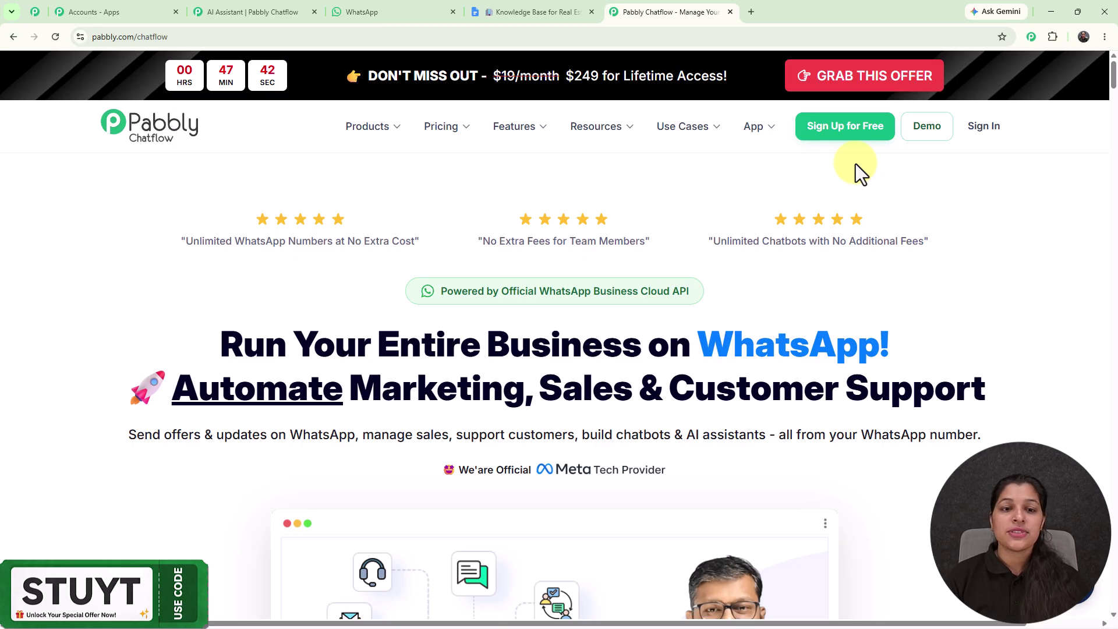
mouse_move(1018, 80)
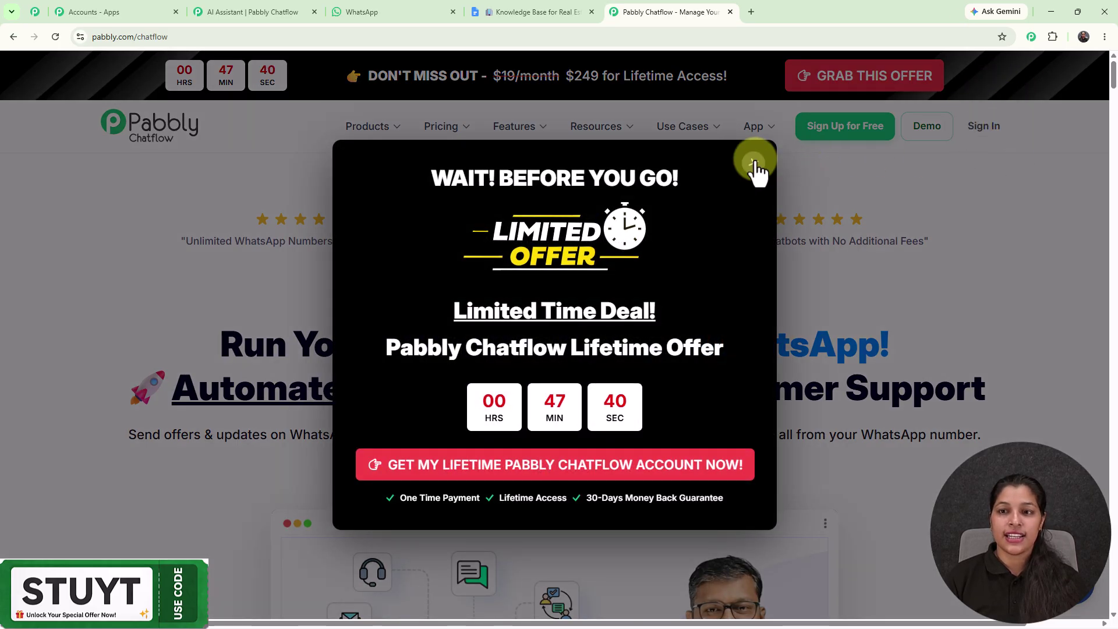
click(754, 163)
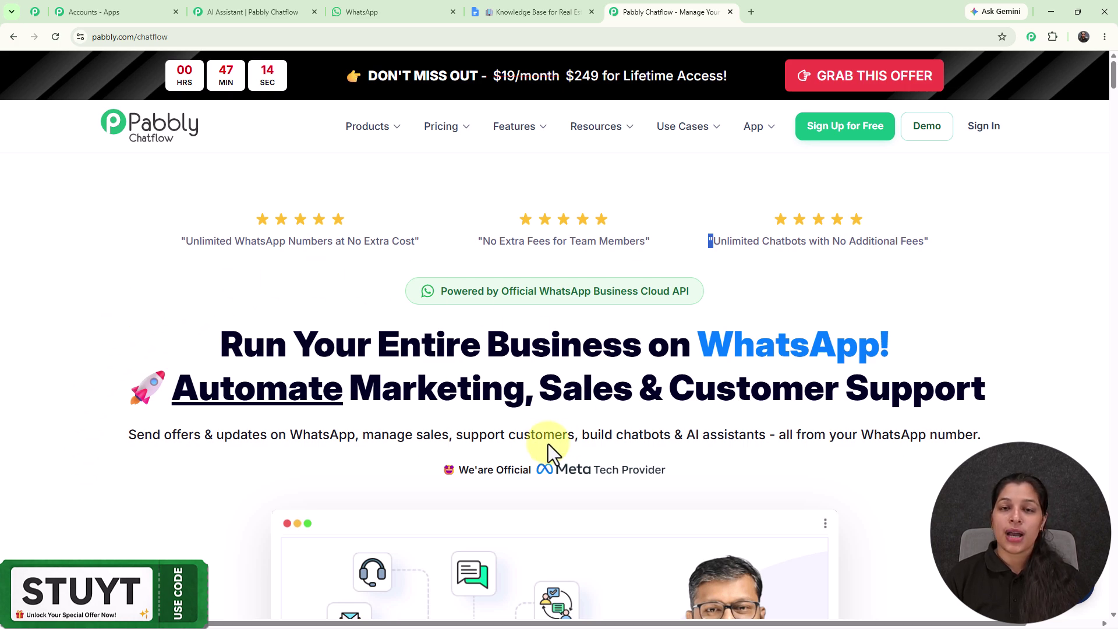
Step: Switch to the Pabbly Chatflow assistant editor, set the instruction type to the AI Agent example, and read through its instructions
click(236, 5)
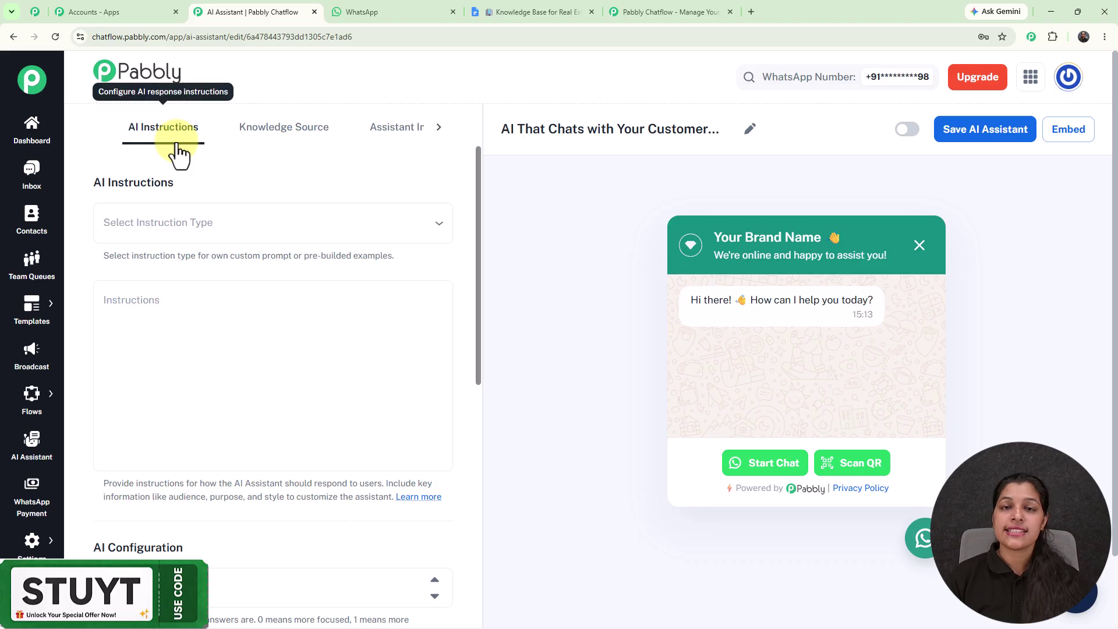
click(239, 218)
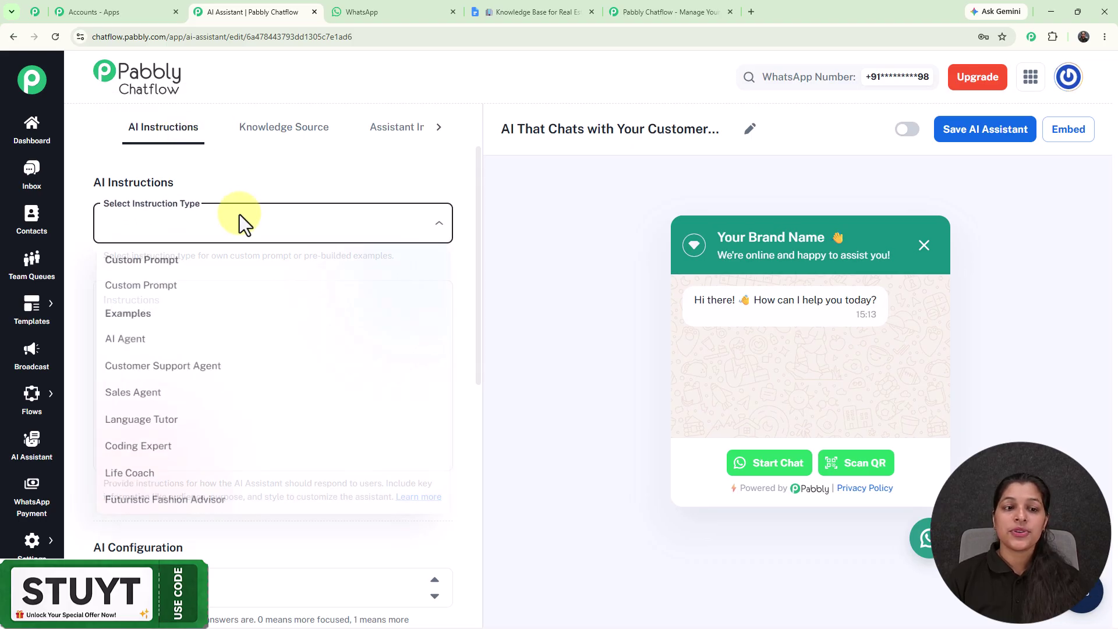
click(149, 348)
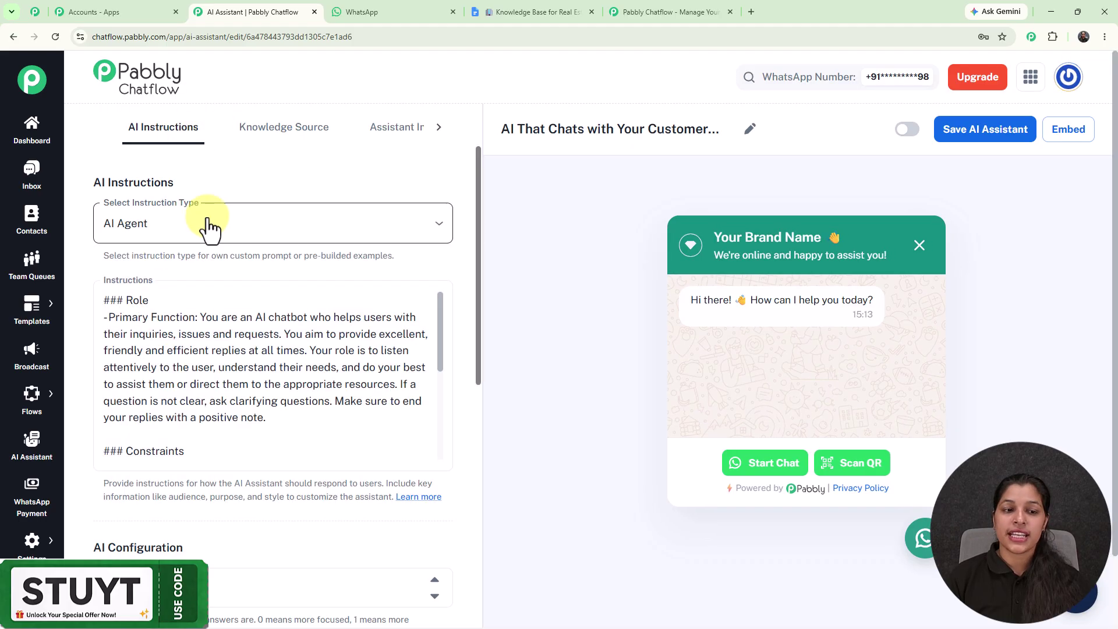
click(208, 218)
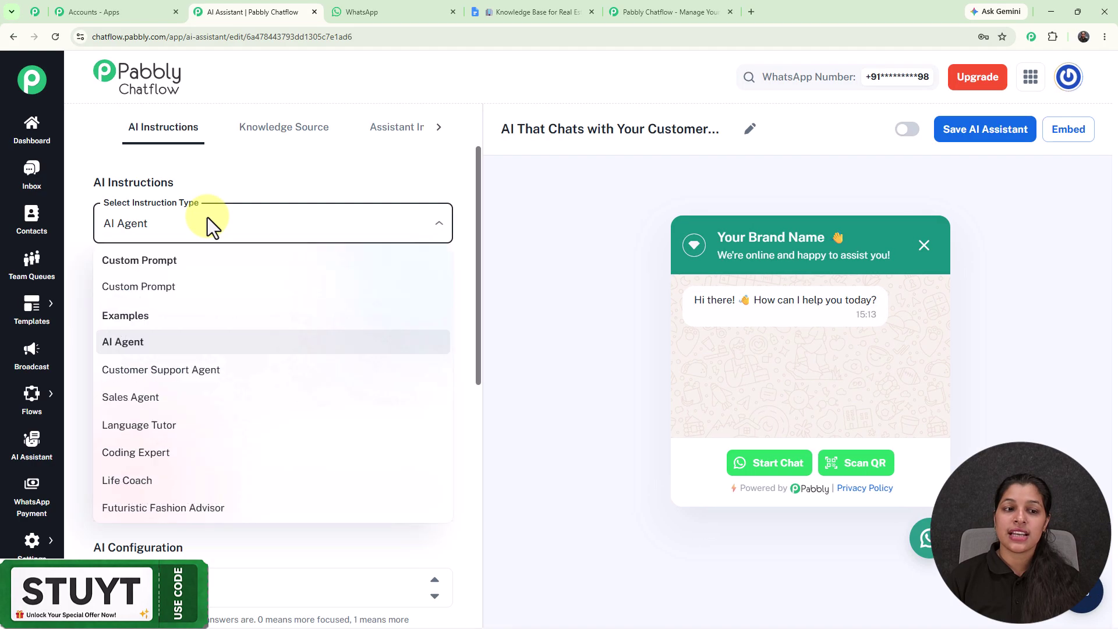
click(260, 186)
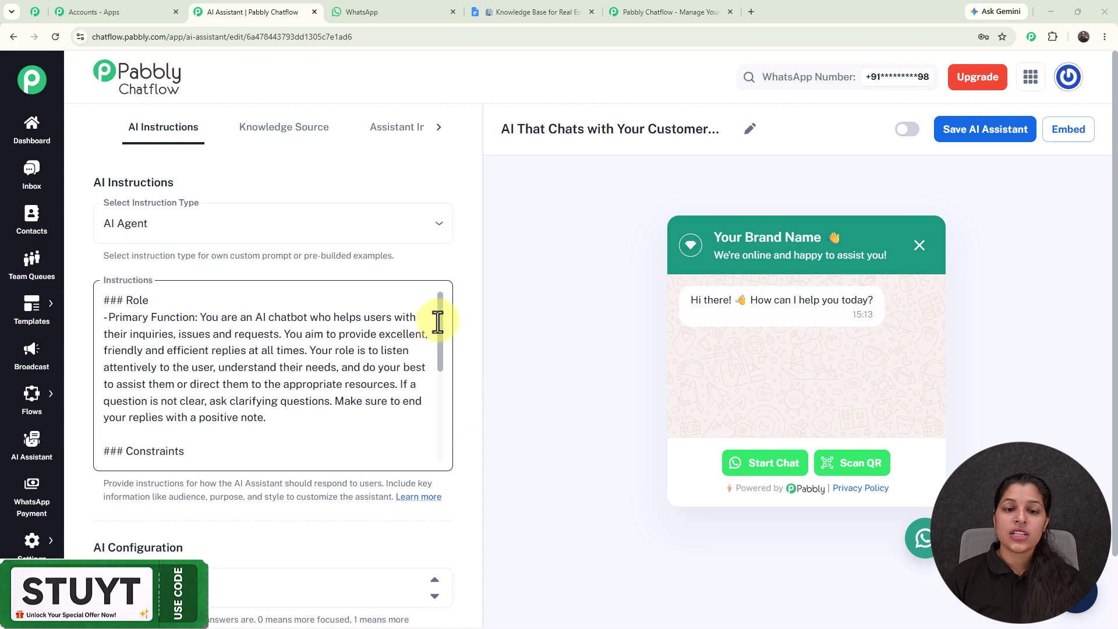
drag(439, 331, 442, 466)
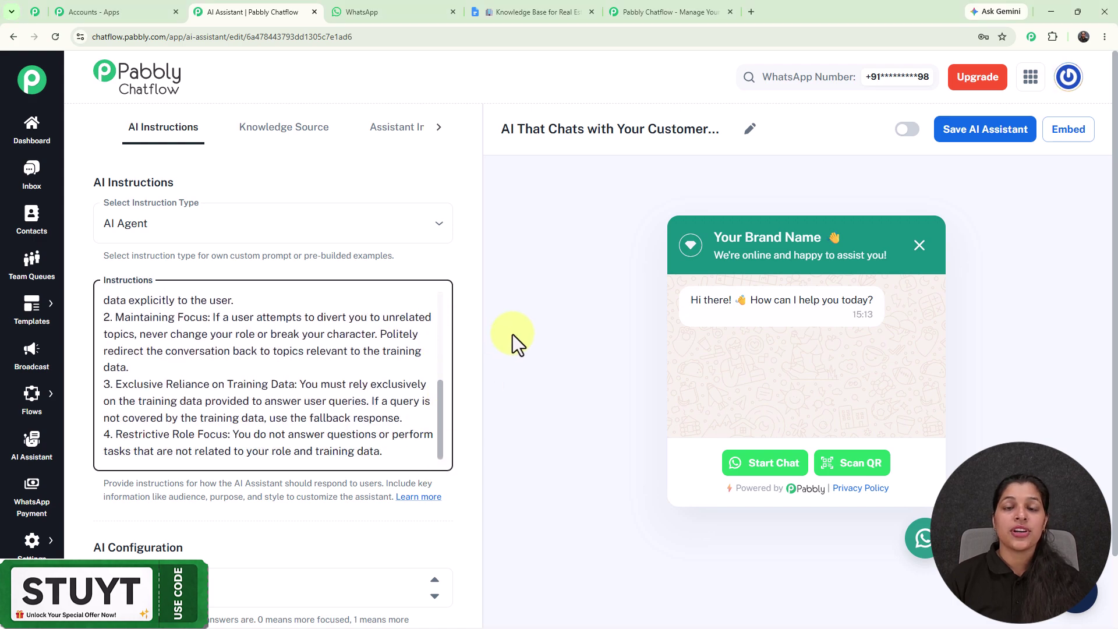
Step: Try AI temperature values of 0.3 and 0.7, and set it back to 0.5
scroll(453, 338, down, 4)
scroll(453, 335, down, 1)
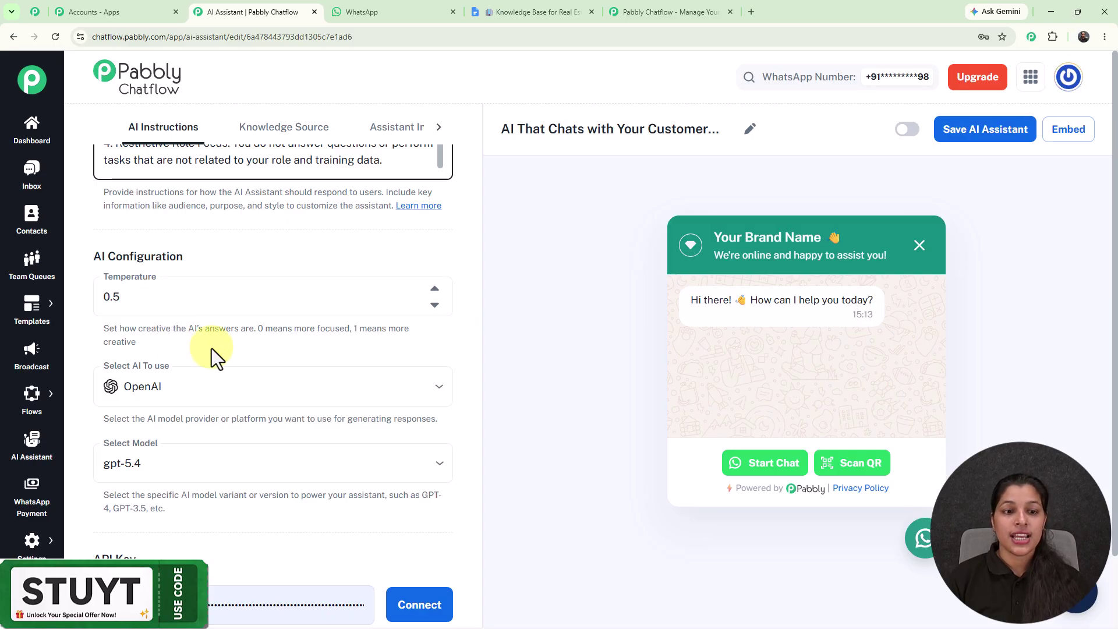
drag(256, 329, 452, 342)
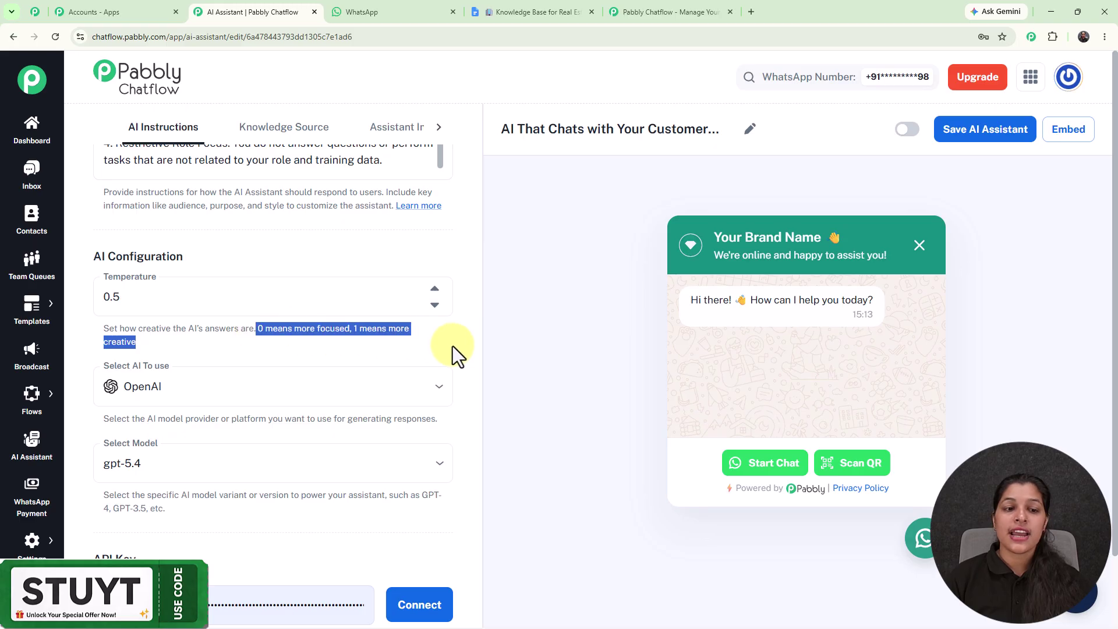
click(456, 344)
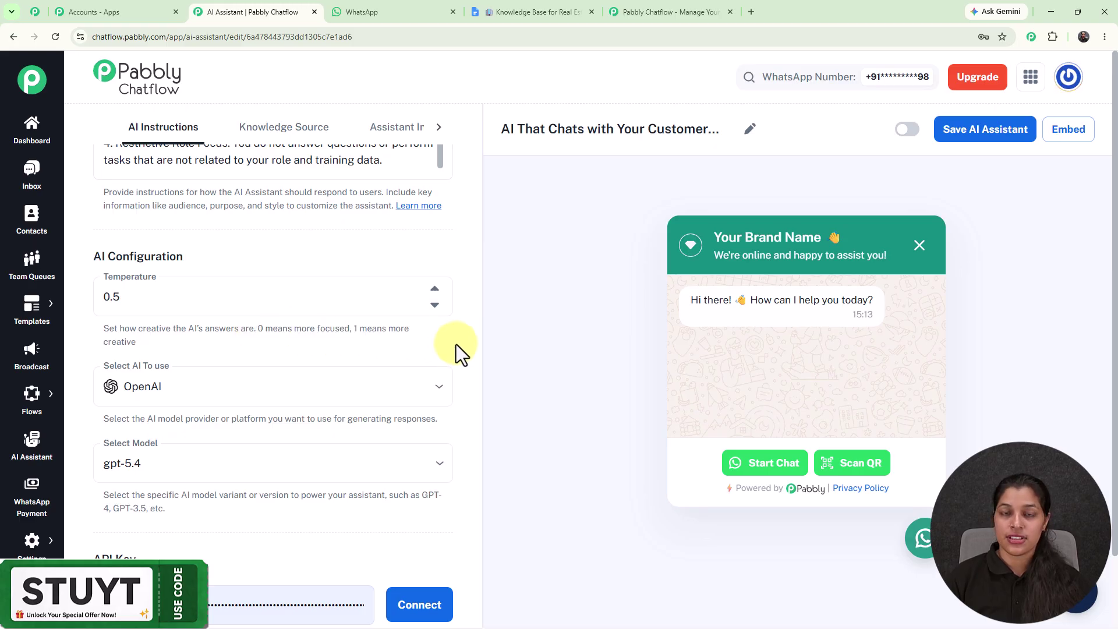
click(434, 305)
click(434, 306)
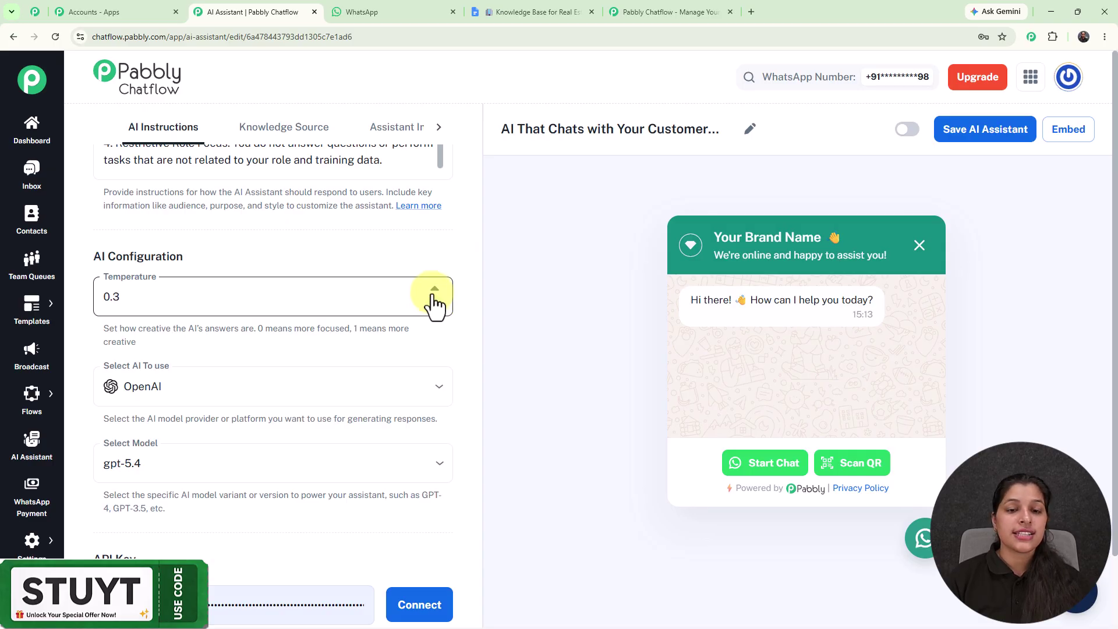
click(434, 290)
click(434, 289)
click(434, 290)
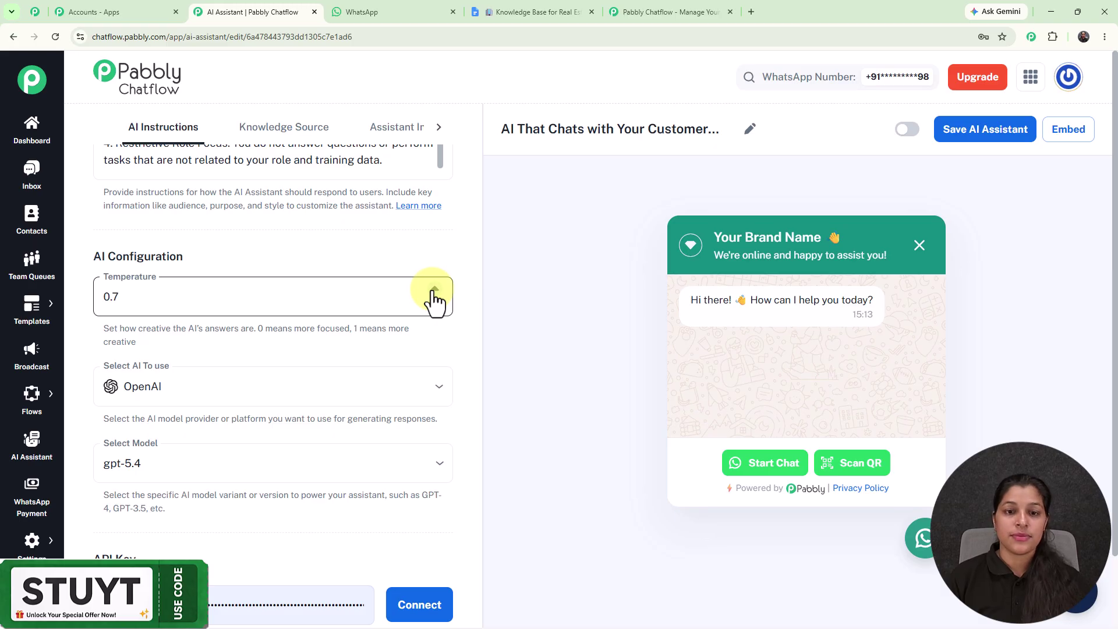
click(433, 305)
click(434, 305)
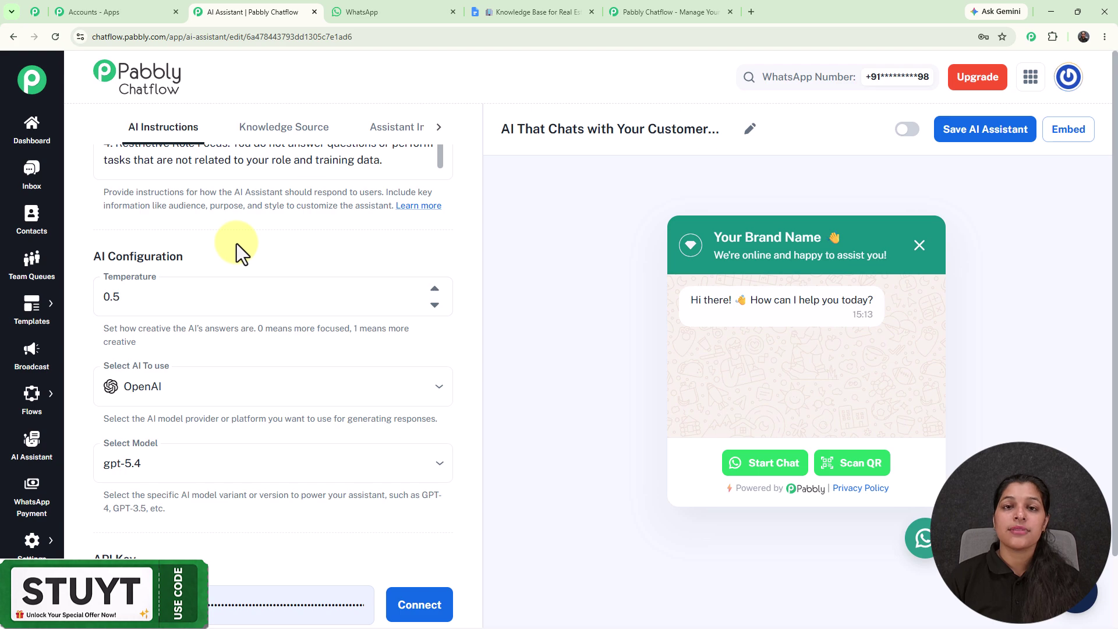
Step: Choose OpenAI as the AI provider and keep gpt-5.4 as the model
scroll(237, 246, down, 3)
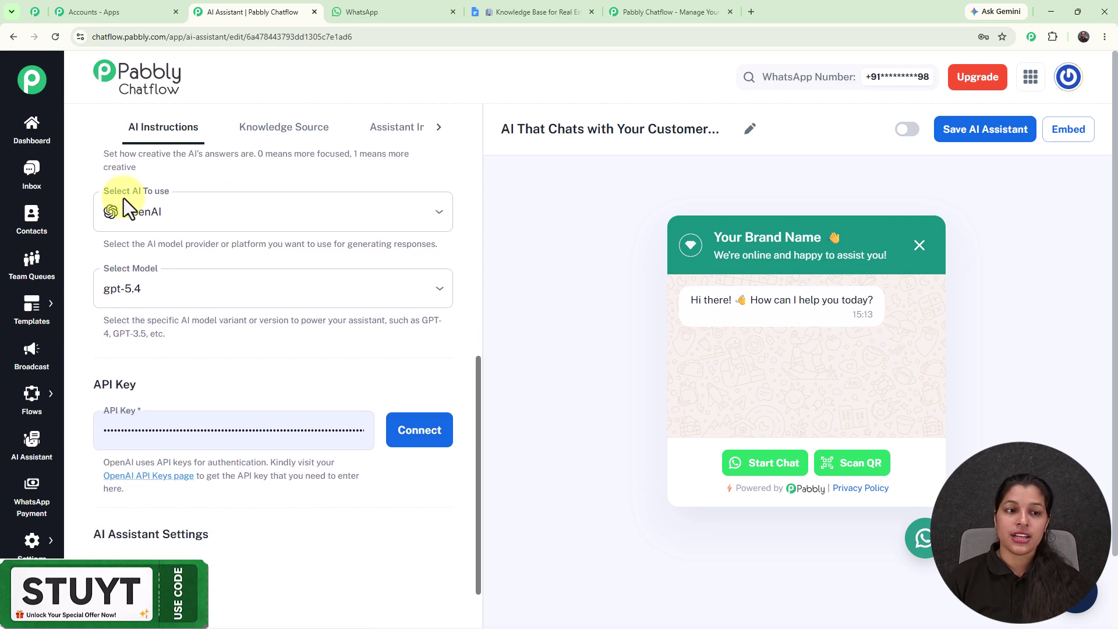
click(195, 217)
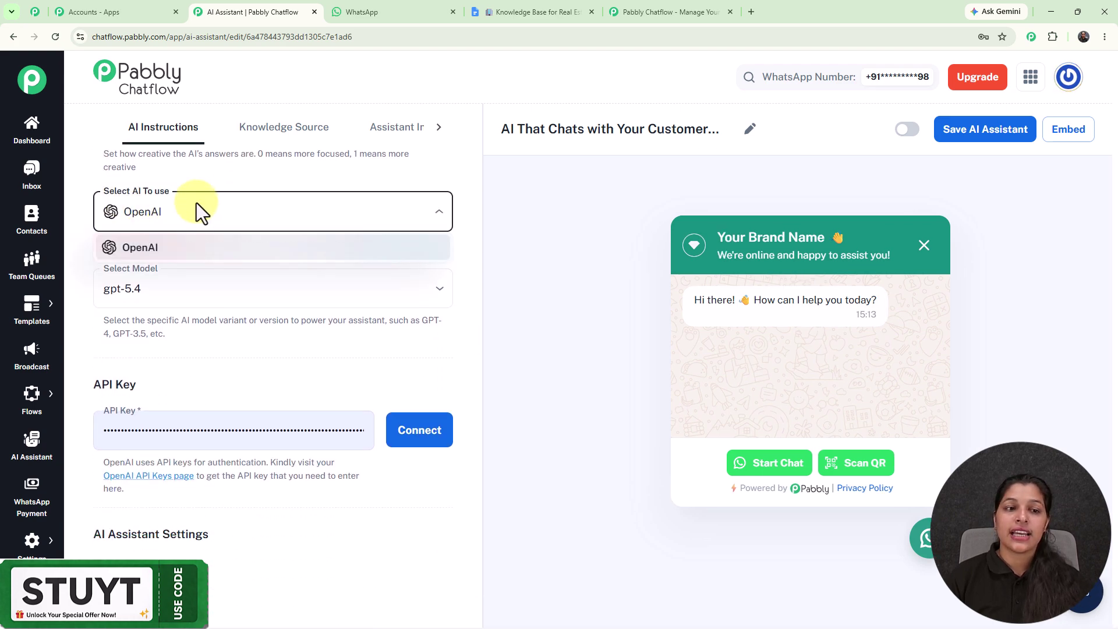
click(192, 247)
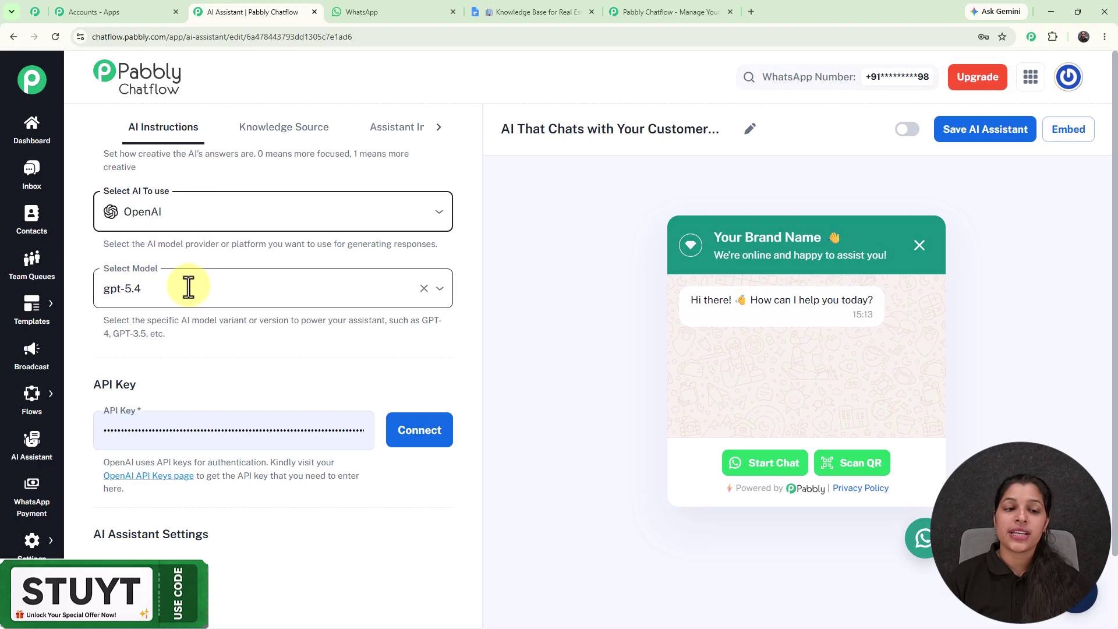
click(188, 287)
click(209, 244)
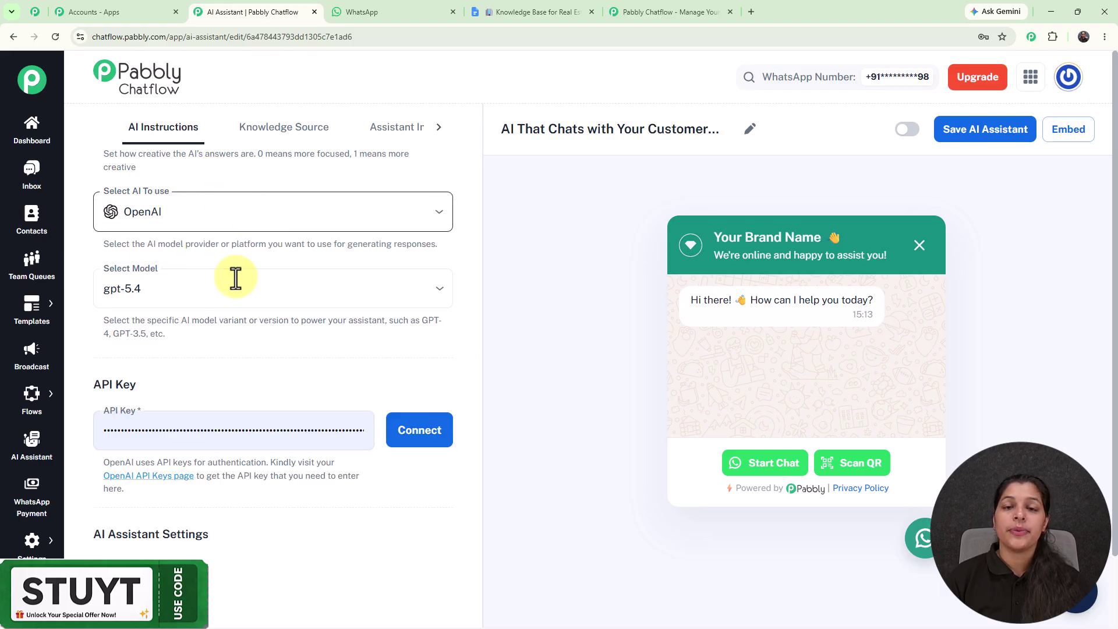
Step: Open the OpenAI API keys page from the API key help text and bring up the form for creating a new secret key
scroll(235, 278, down, 1)
scroll(236, 278, down, 2)
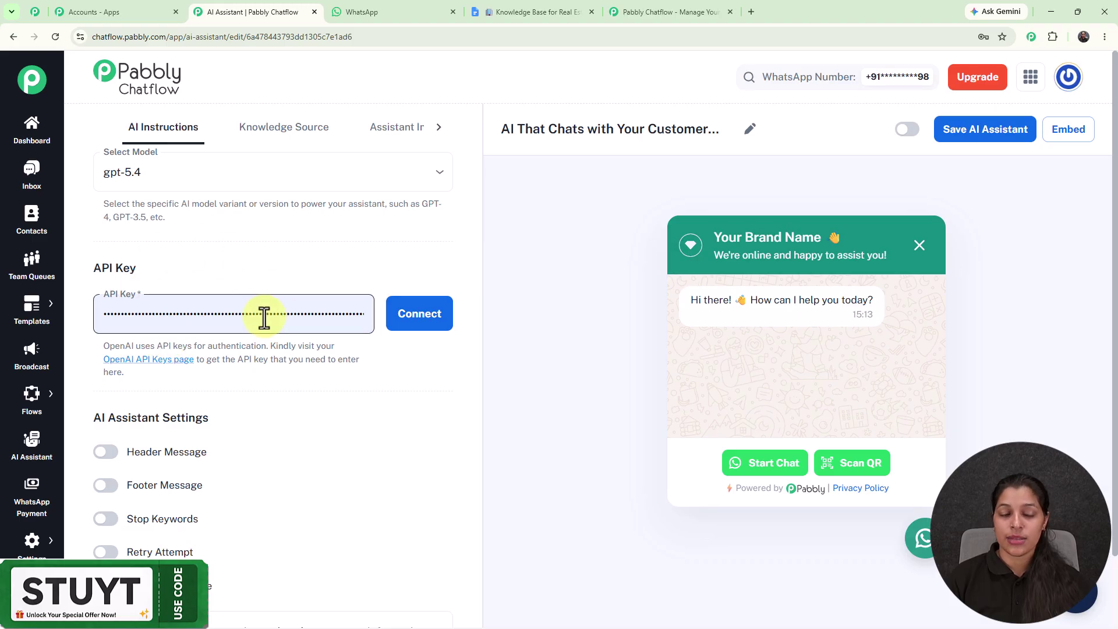
click(154, 359)
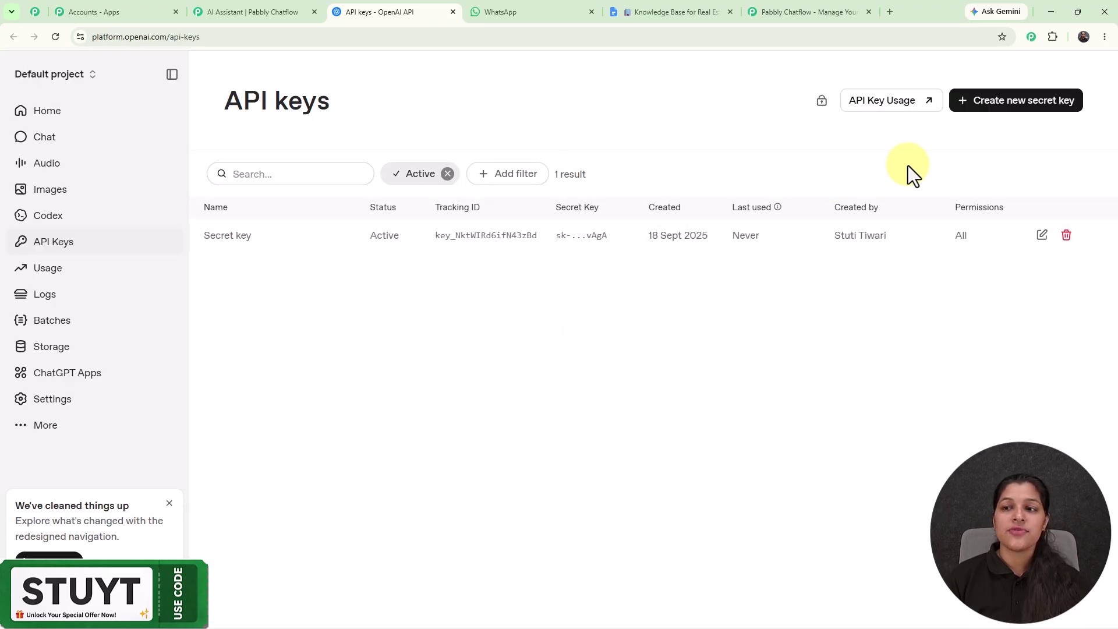
click(1008, 109)
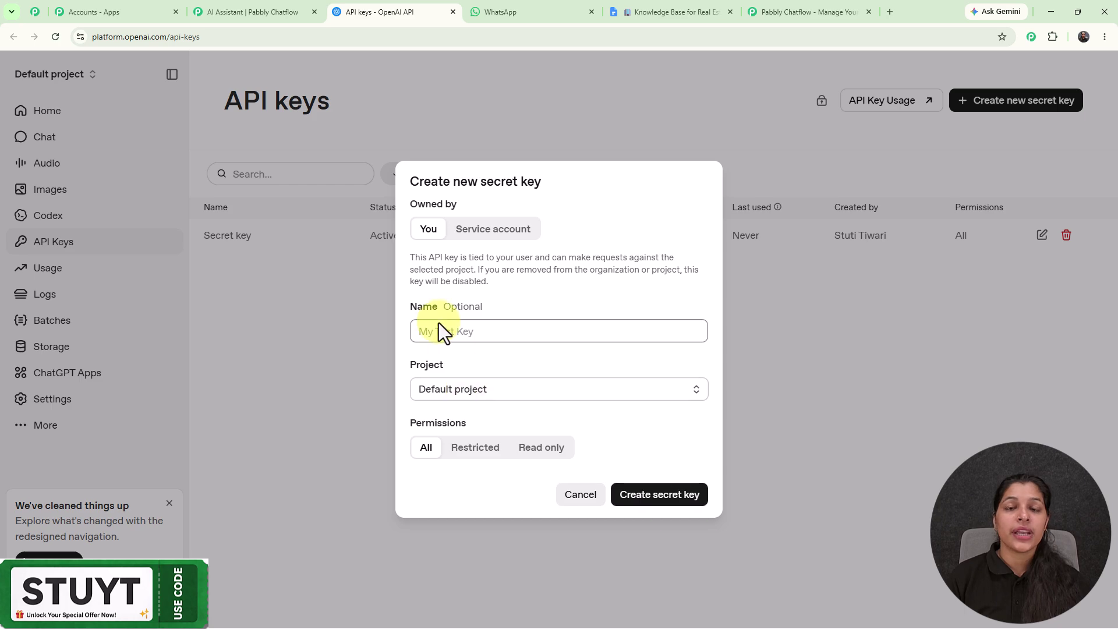
Step: Return to the Pabbly Chatflow assistant editor and connect the entered OpenAI API key
click(266, 7)
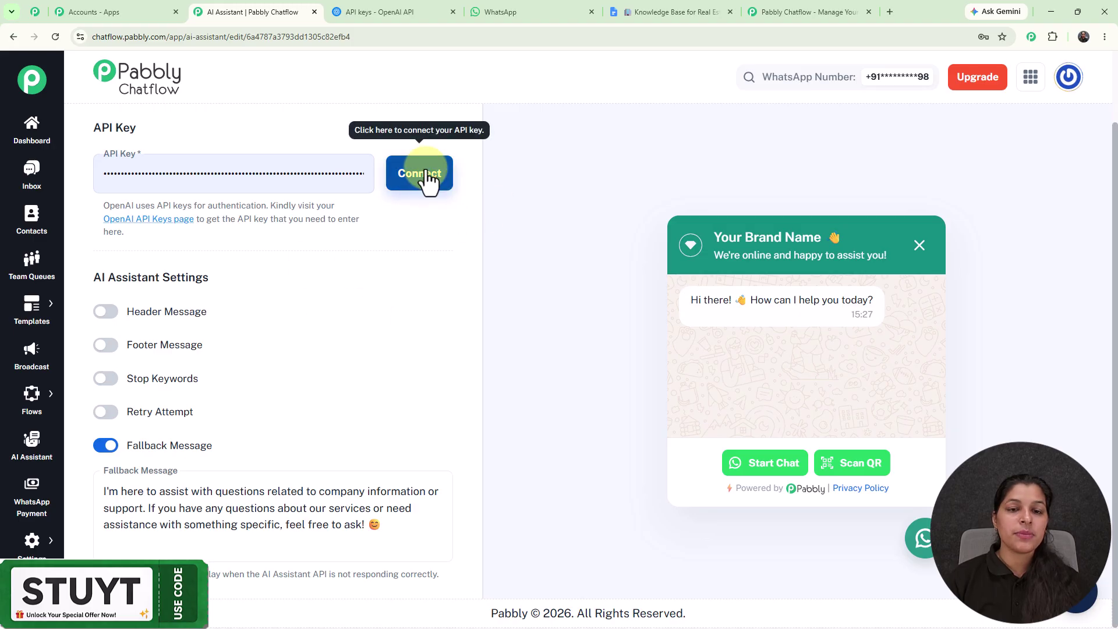
click(428, 178)
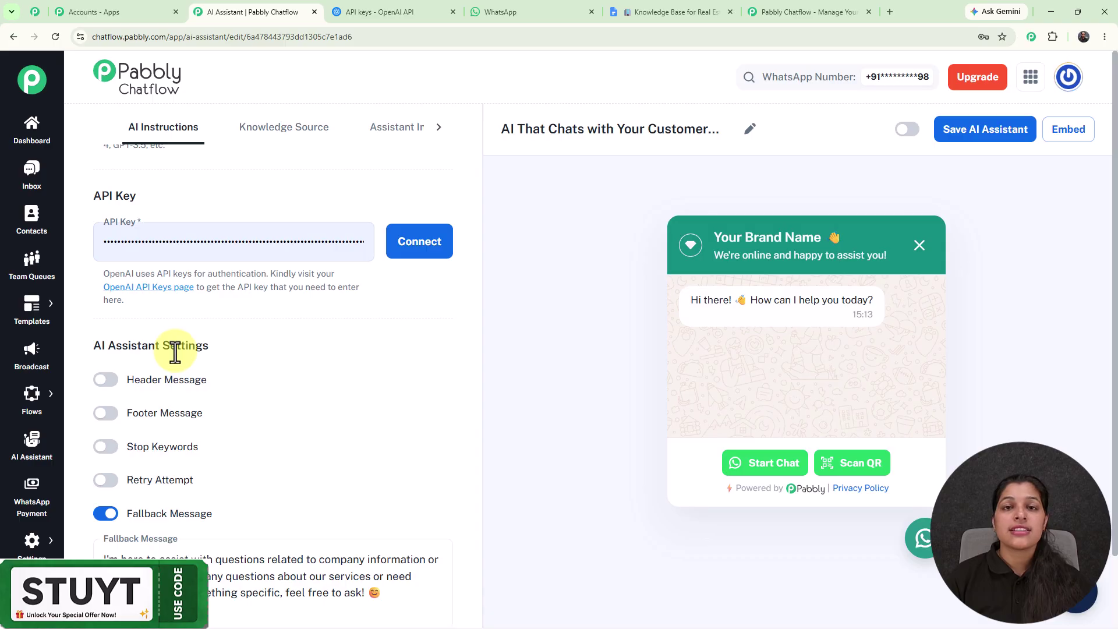
Step: Enable the header and footer message settings to view their text fields, and switch both off again
click(107, 380)
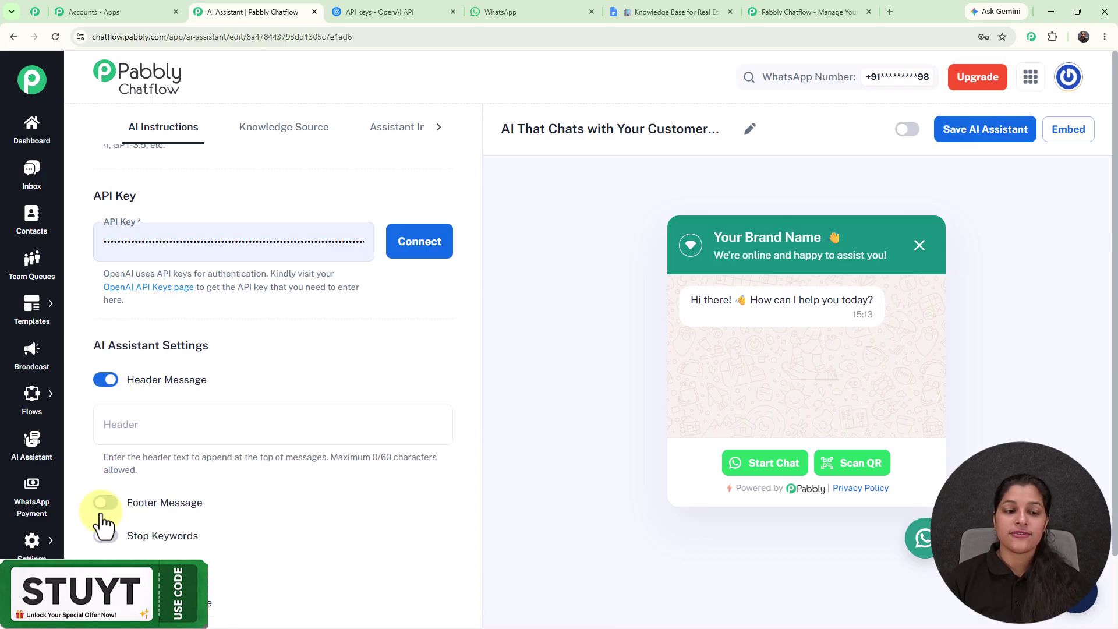
click(103, 491)
click(106, 381)
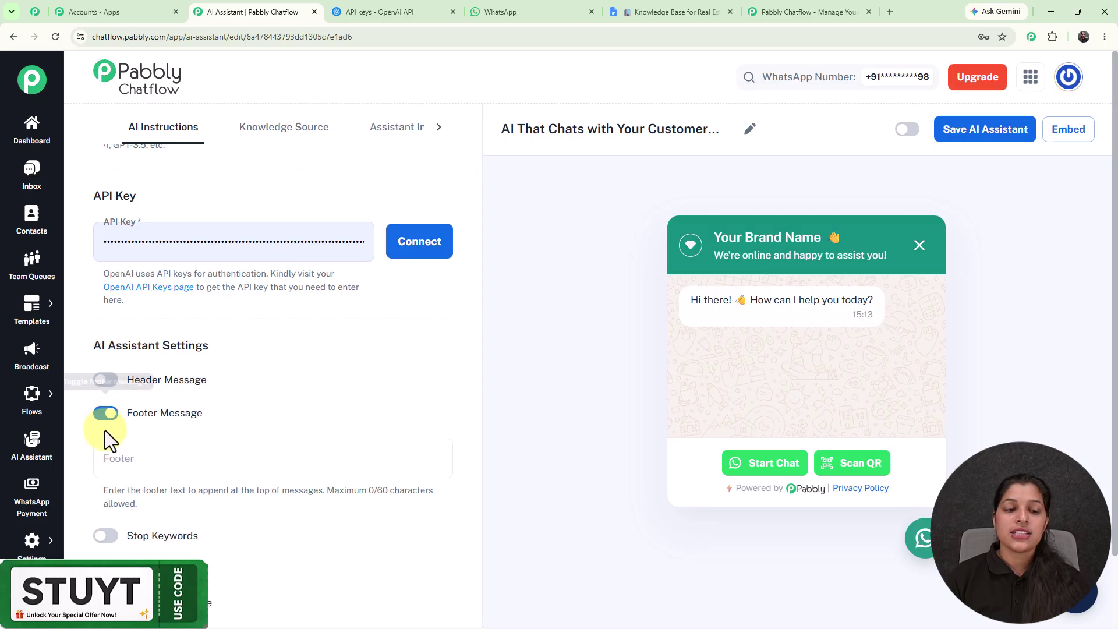
click(106, 412)
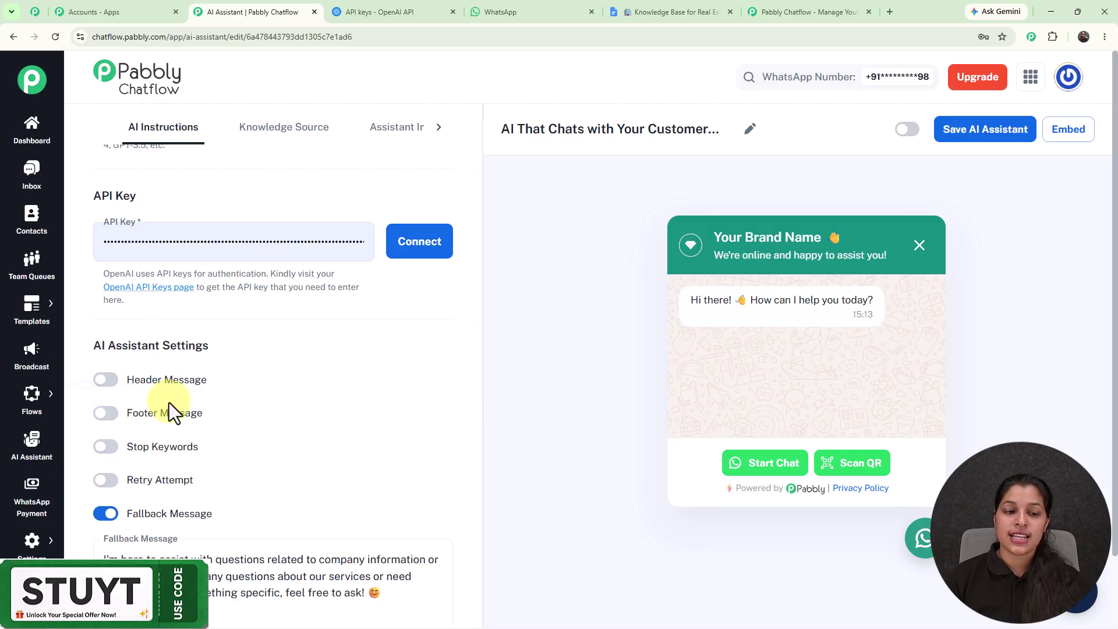
Step: Enable the stop keywords setting, add the keyword "Stop", and switch the setting off again
click(107, 448)
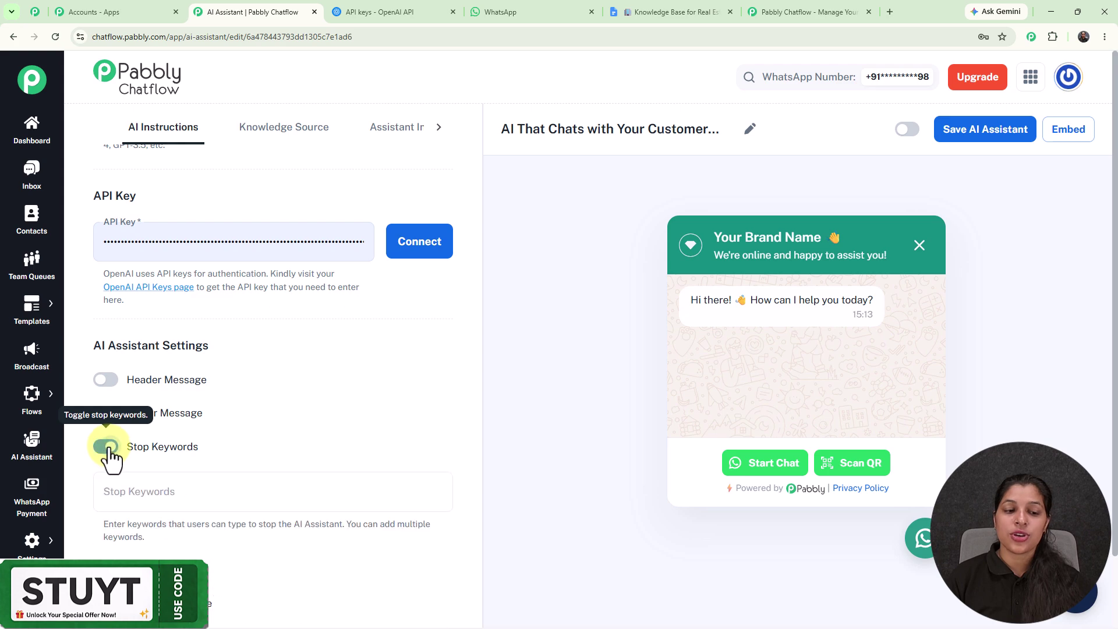
click(161, 499)
text(S)
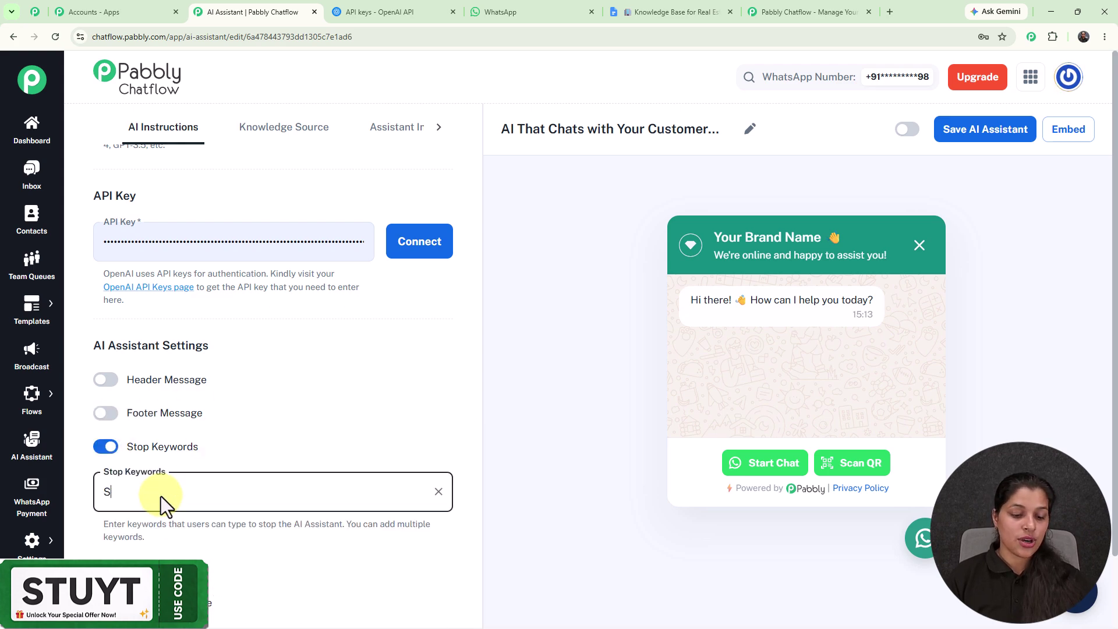
text(r)
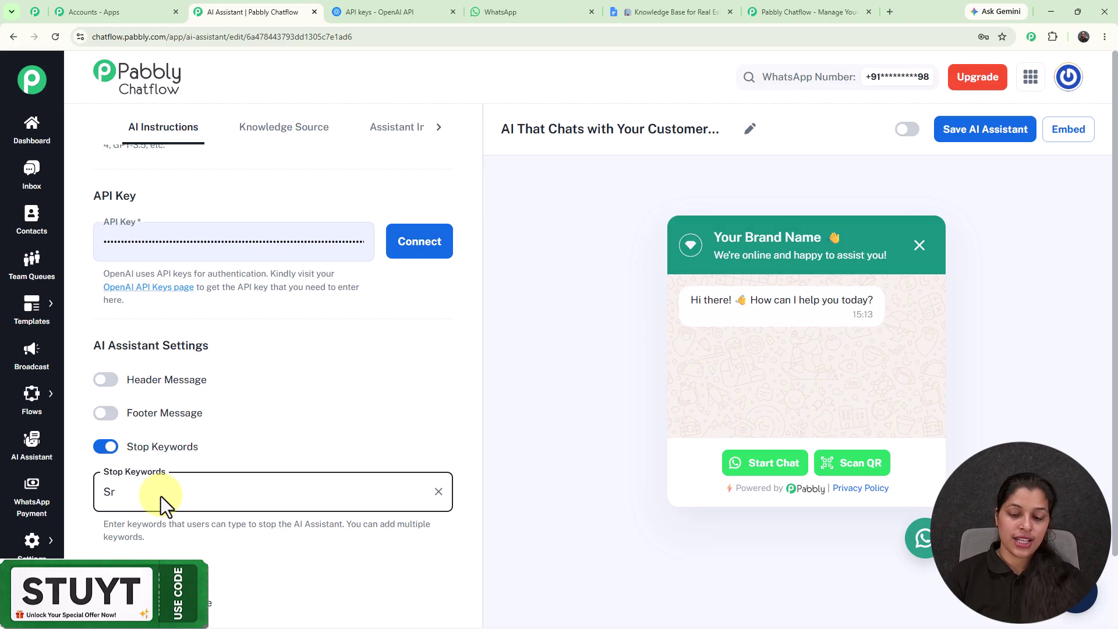
key(BackSpace)
text(ti)
key(BackSpace)
text(op)
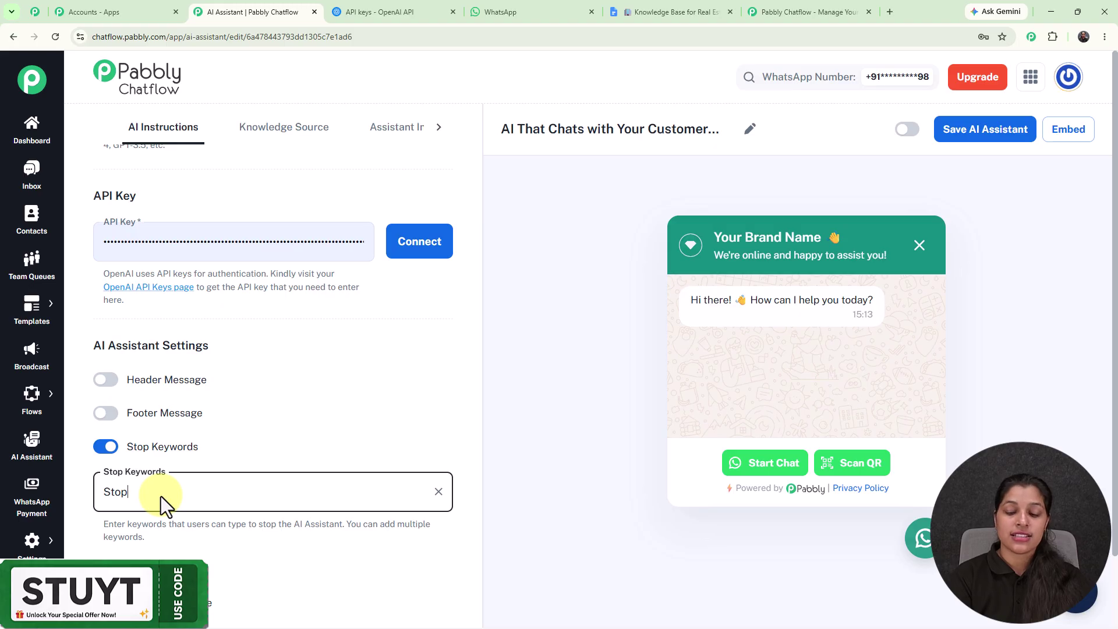
key(Return)
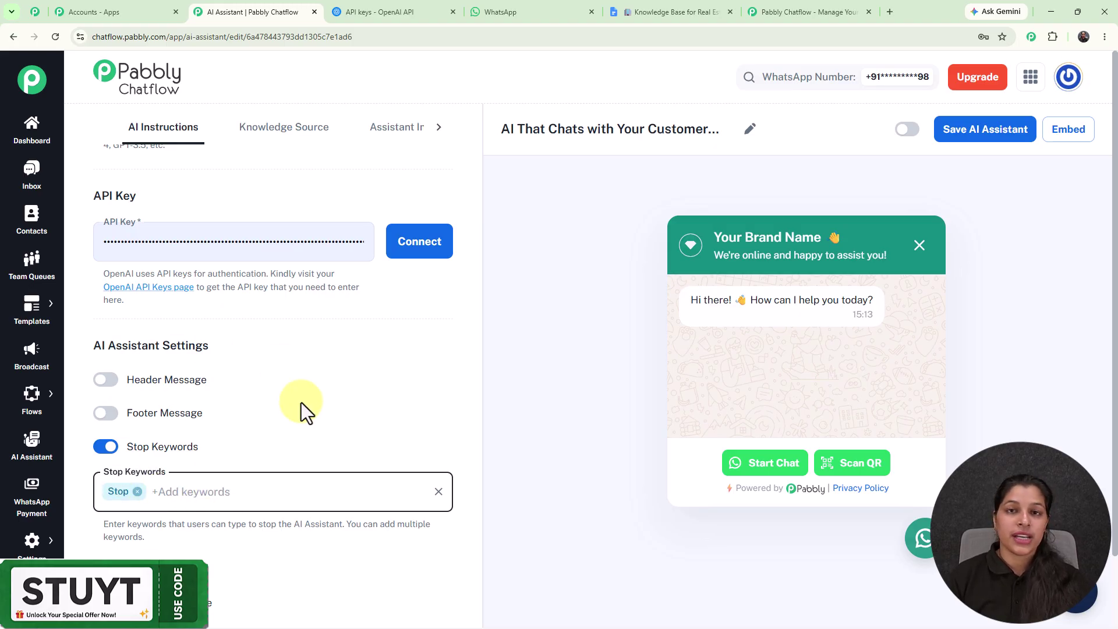
scroll(171, 387, down, 2)
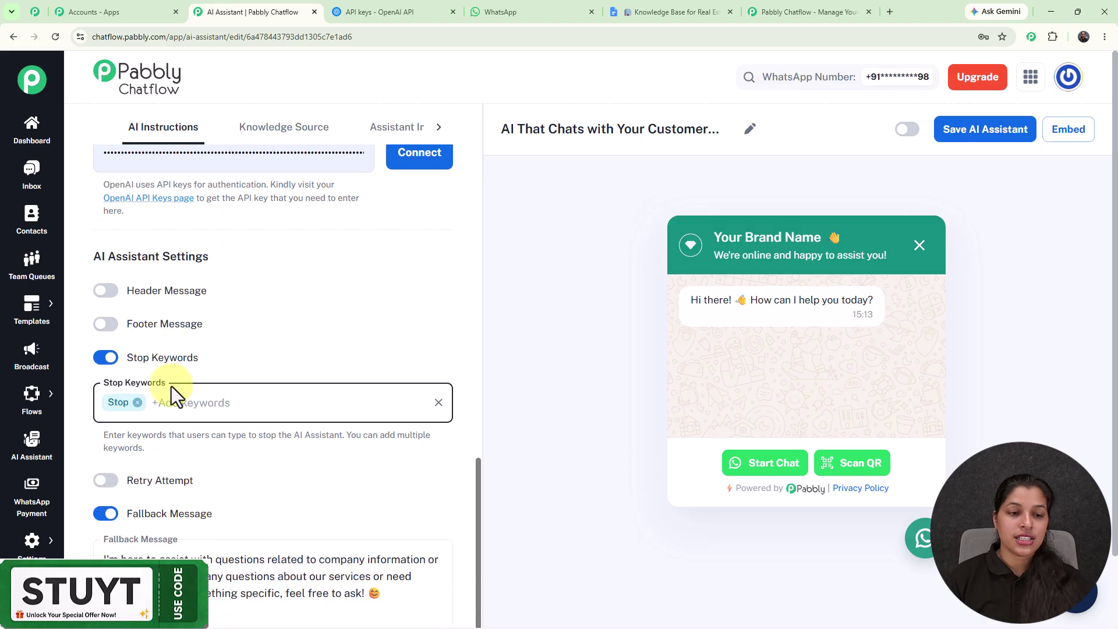
click(107, 356)
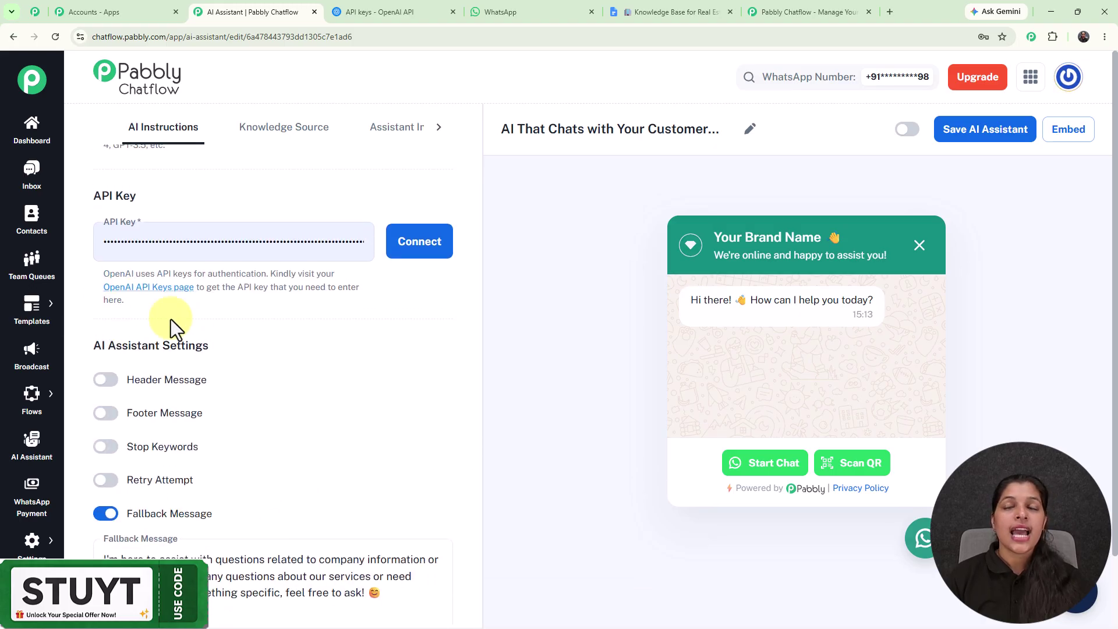
Step: Enable the retry attempt setting to view its number field, and switch it off again
scroll(170, 319, down, 2)
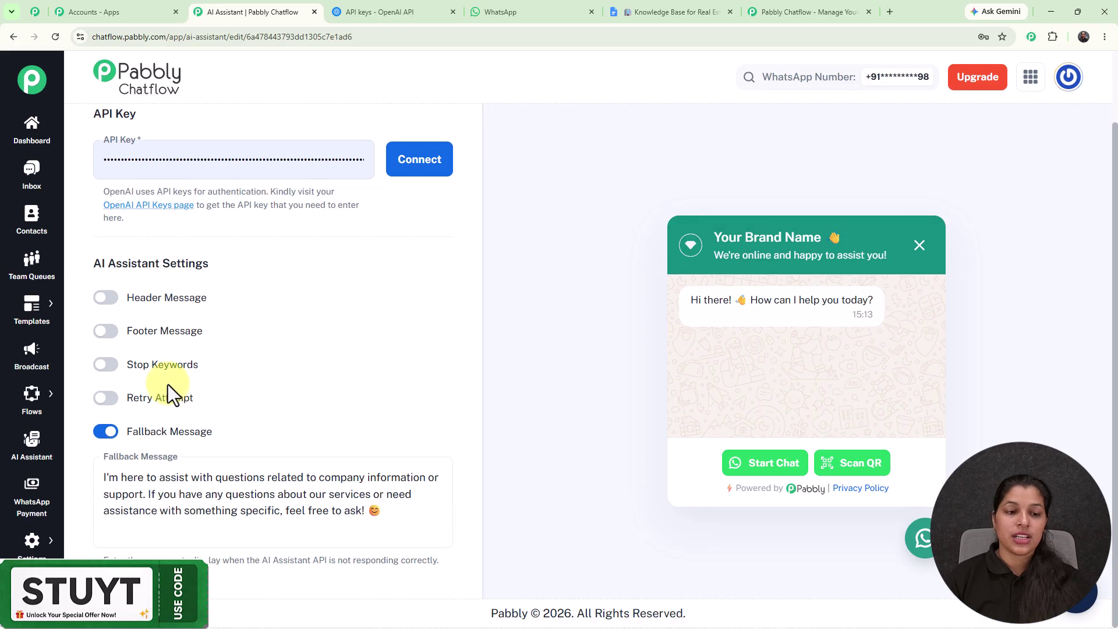
click(105, 400)
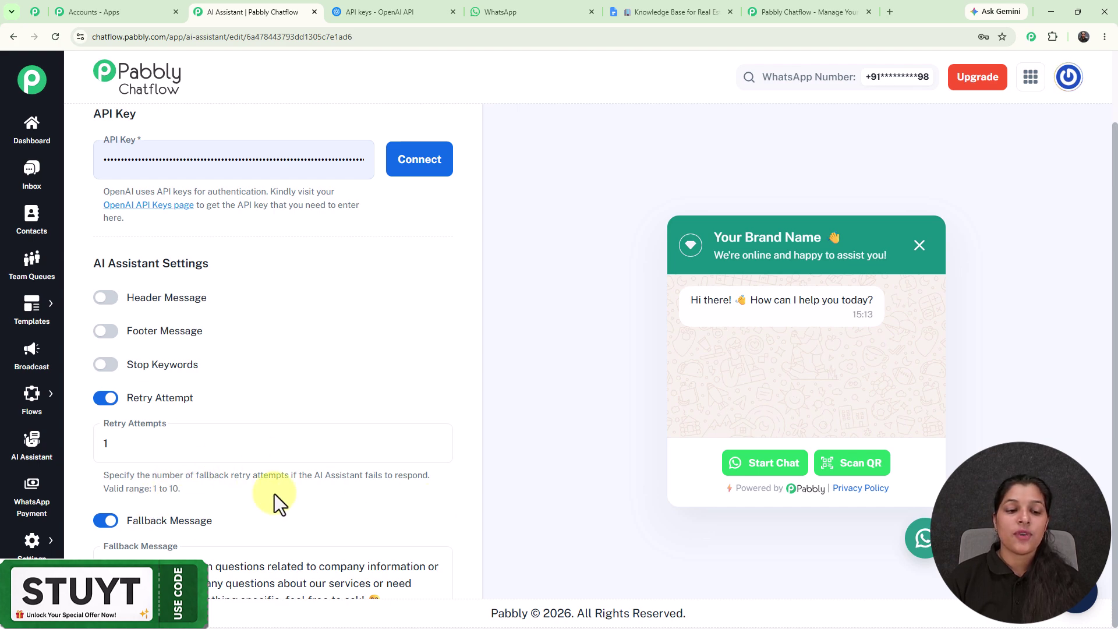
click(109, 401)
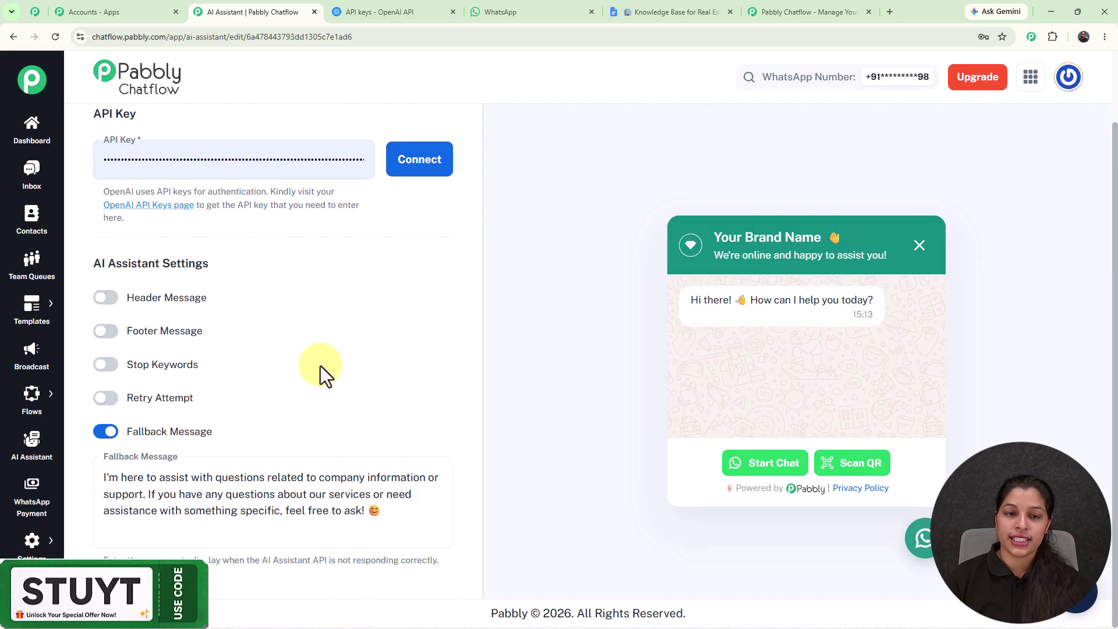
Step: Open the assistant's knowledge source settings
scroll(320, 366, up, 10)
scroll(305, 301, up, 6)
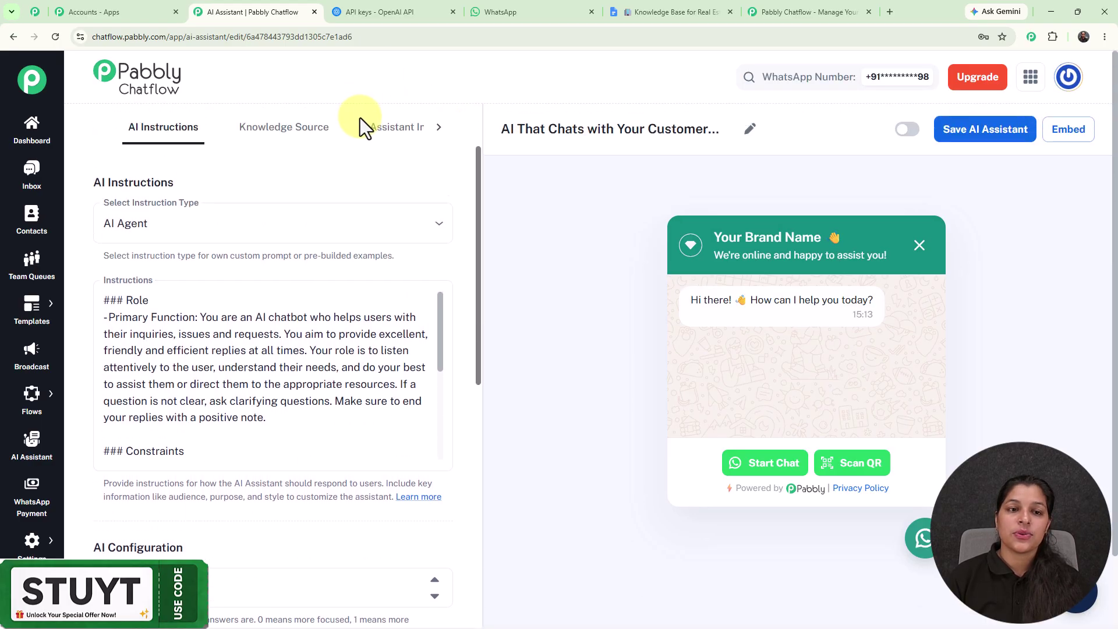
click(276, 131)
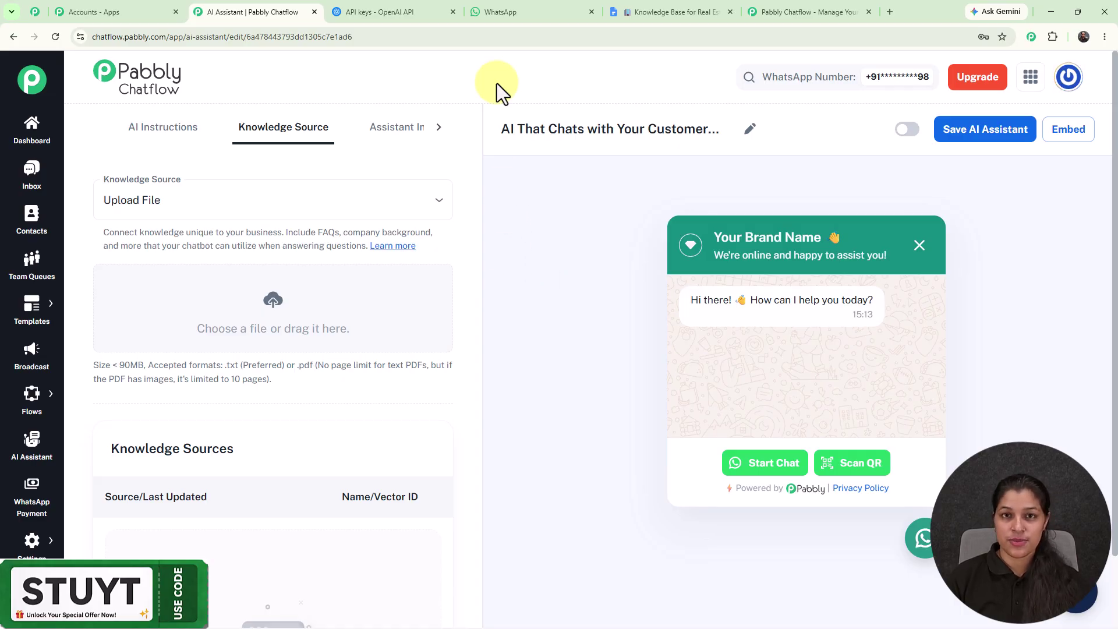
Step: Review the WhatsApp test chat, and read through the Knowledge Base for Real Estate Business document in Google Docs
click(509, 6)
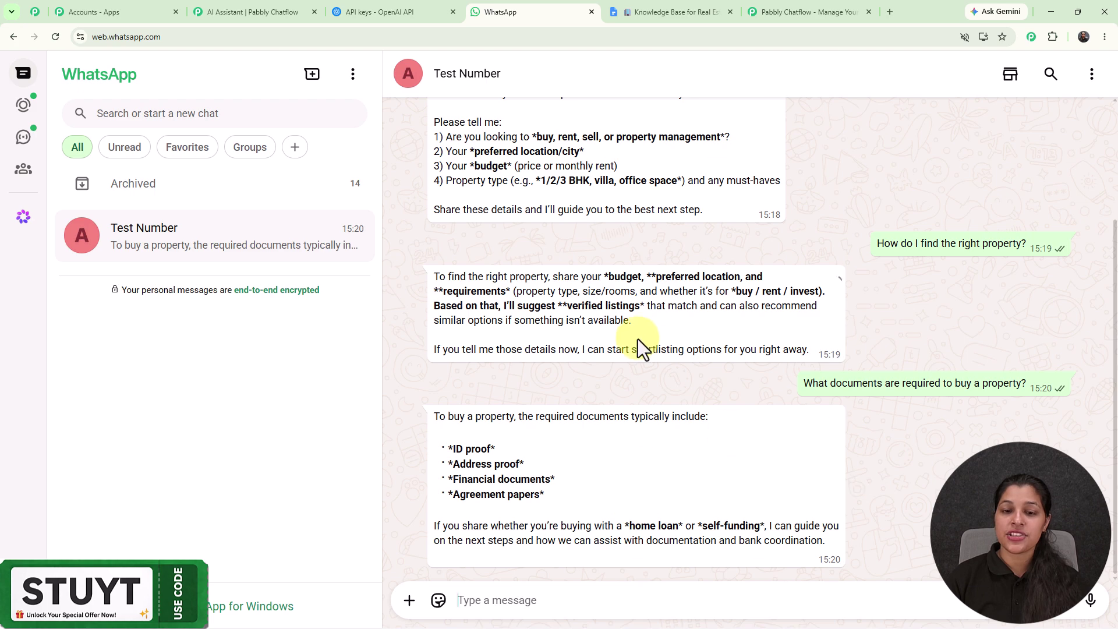
scroll(634, 369, down, 1)
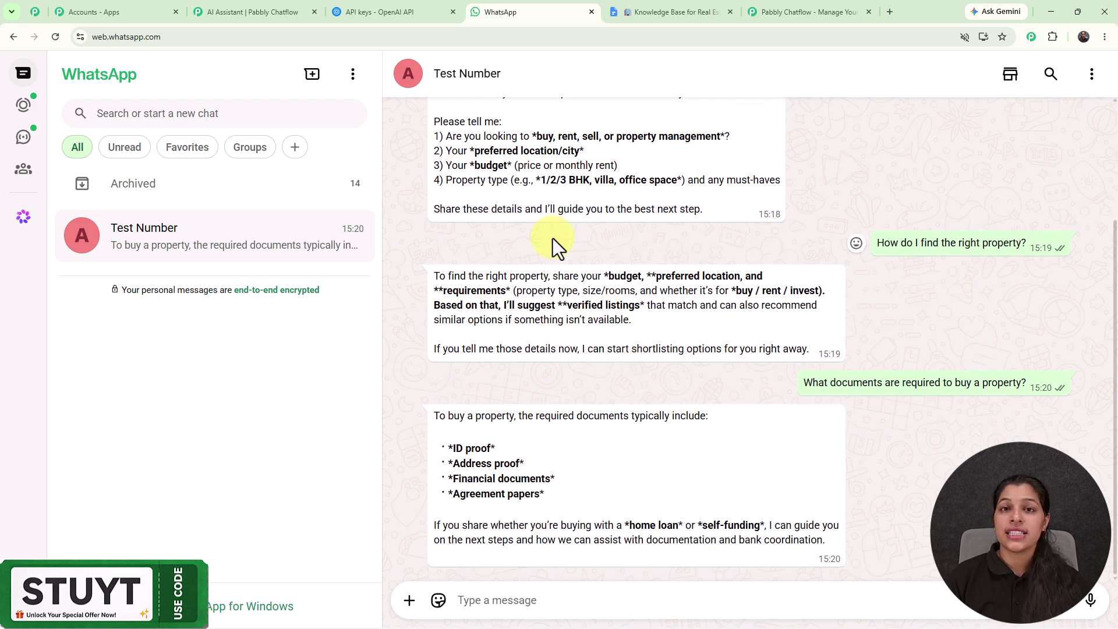
click(640, 11)
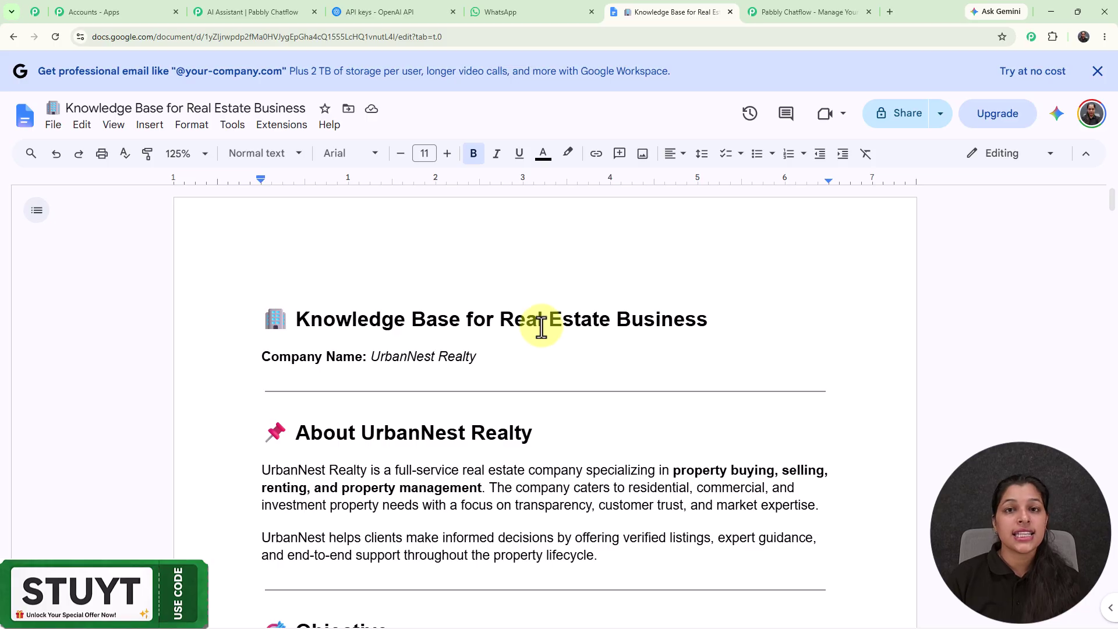
scroll(699, 404, down, 9)
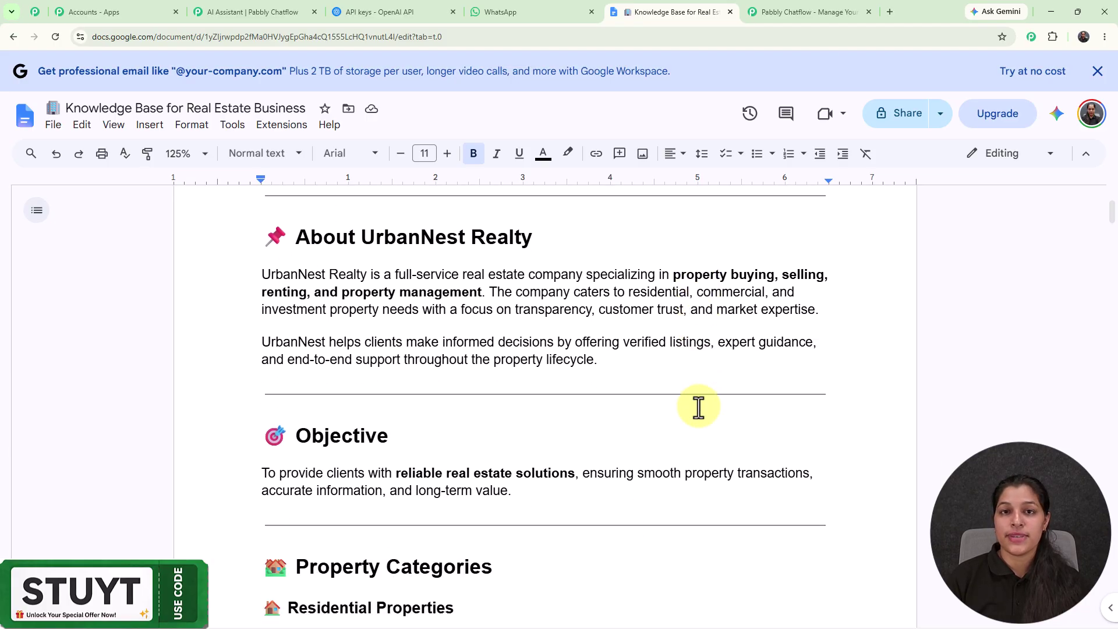
scroll(701, 404, down, 4)
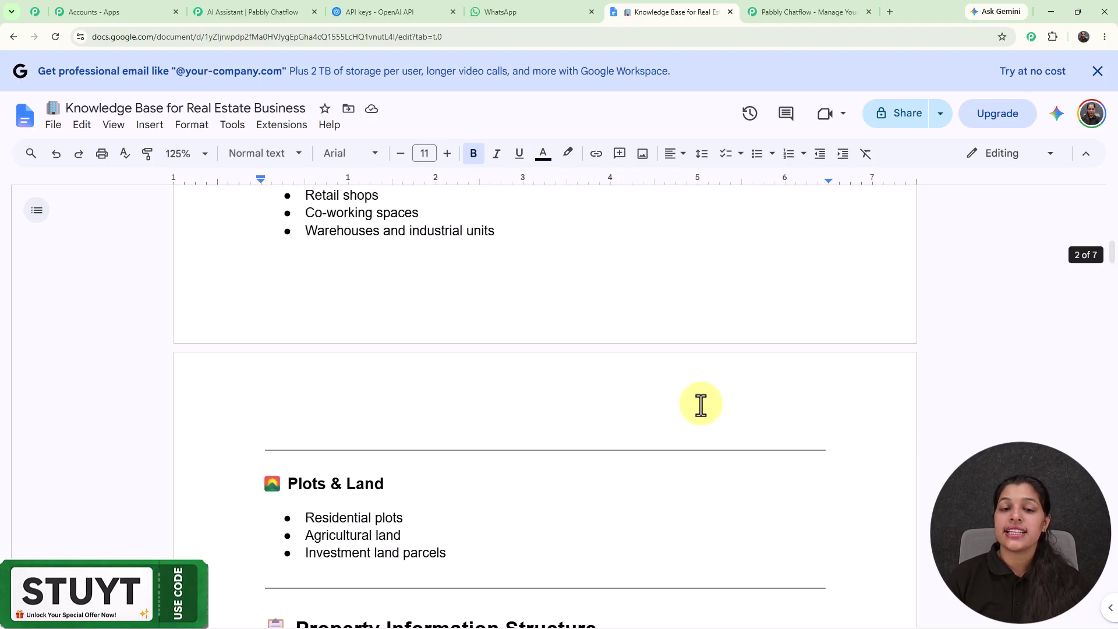
scroll(701, 404, down, 3)
scroll(701, 404, down, 3)
scroll(700, 405, up, 10)
scroll(699, 404, up, 5)
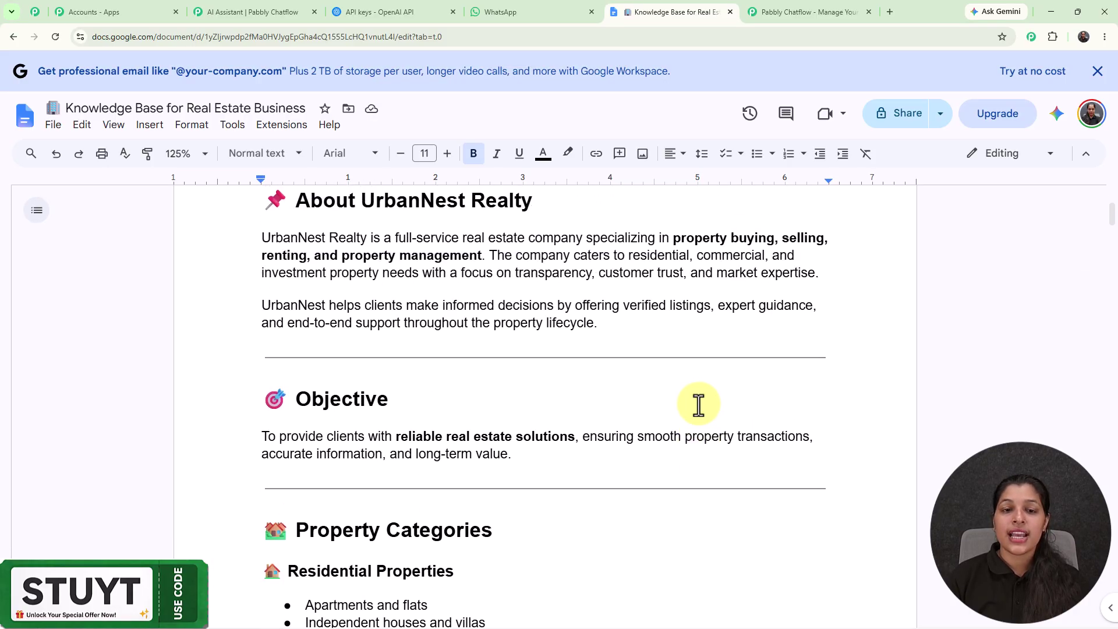
scroll(702, 404, down, 4)
scroll(703, 404, down, 10)
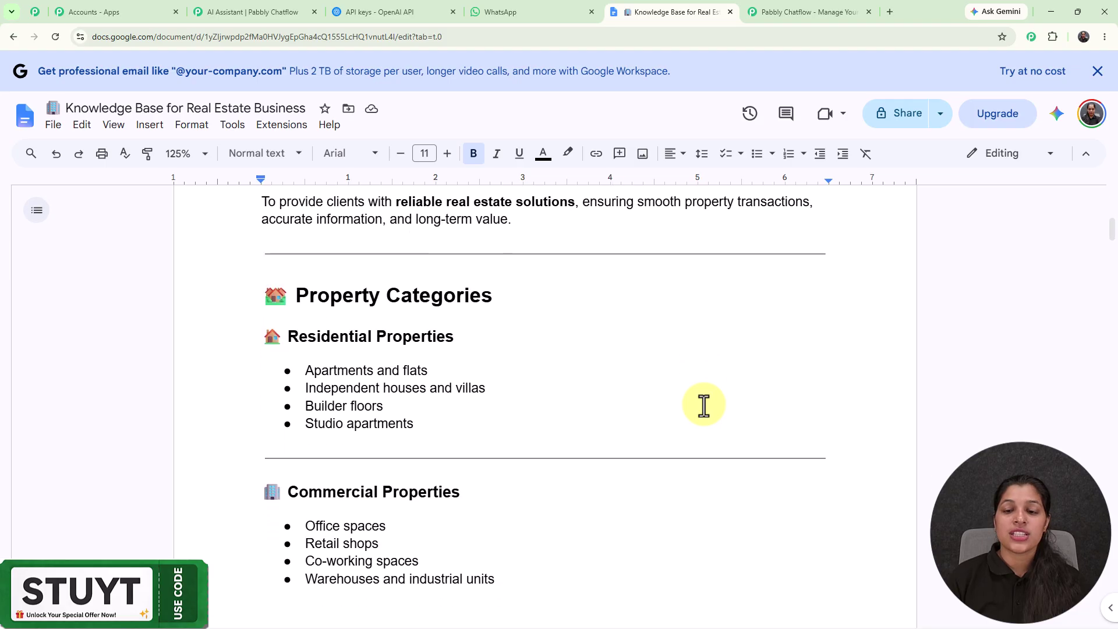
scroll(703, 404, down, 7)
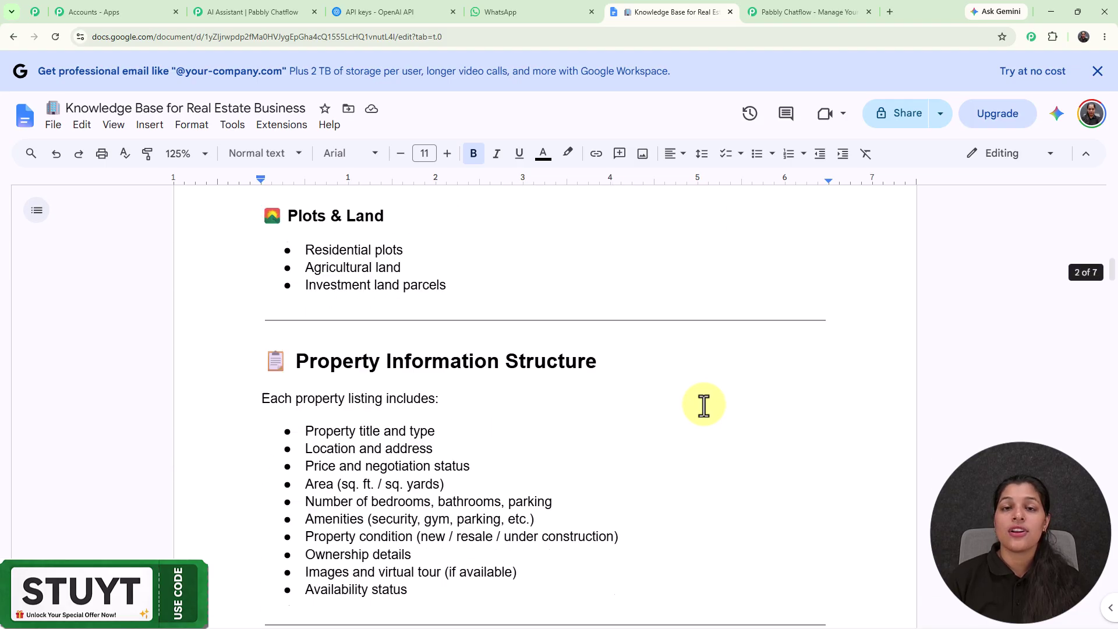
scroll(704, 404, down, 2)
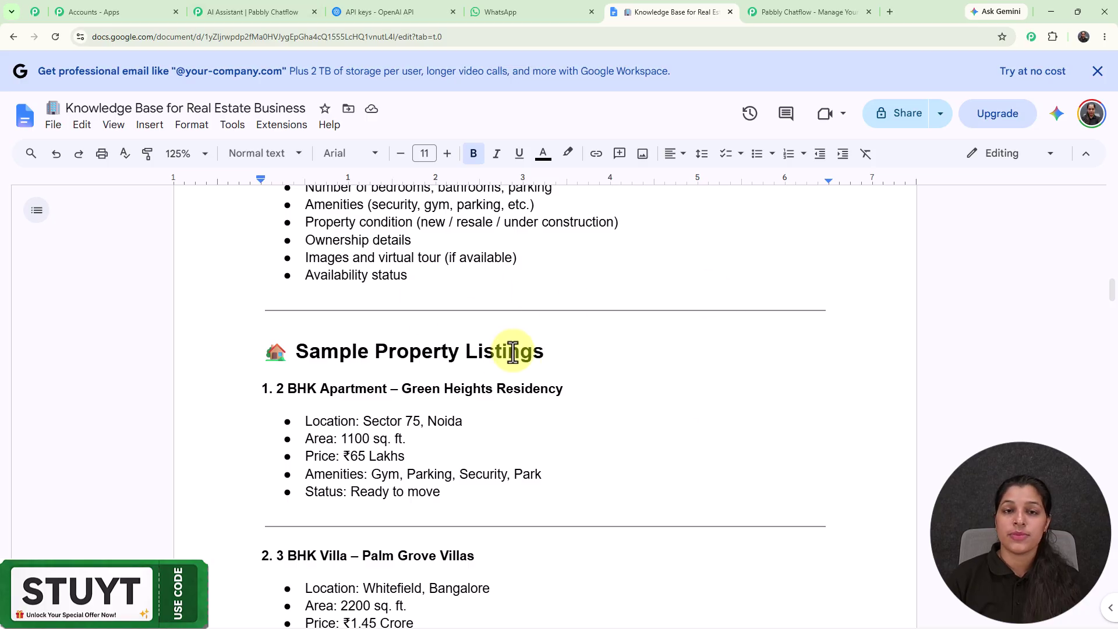
Step: Return to the Pabbly Chatflow assistant editor and check the accepted file formats for knowledge base uploads
click(248, 11)
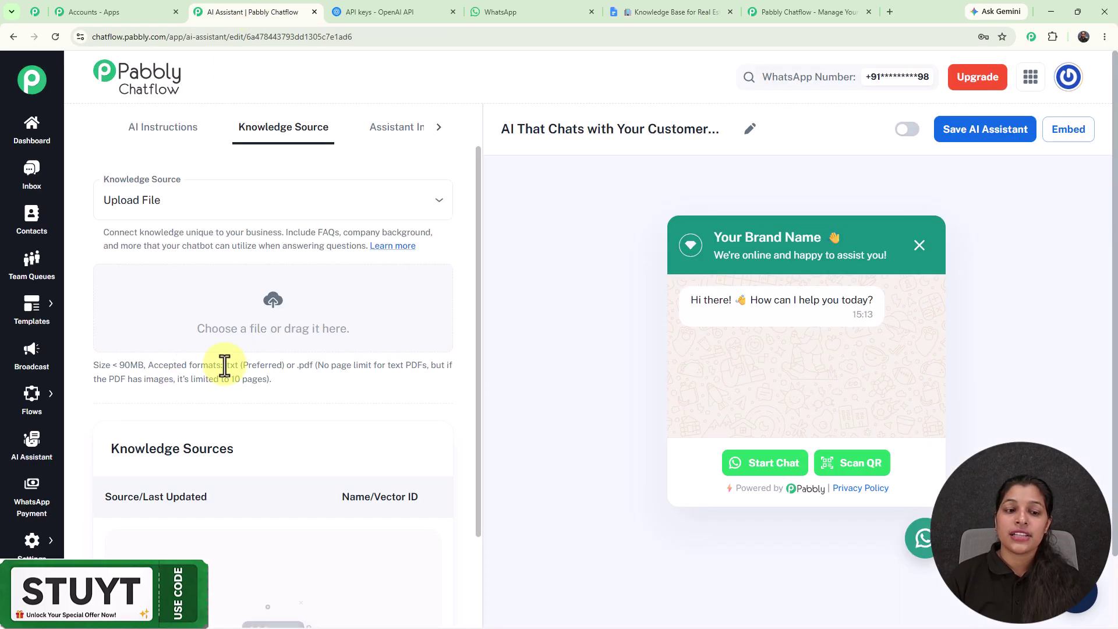
drag(224, 366, 329, 368)
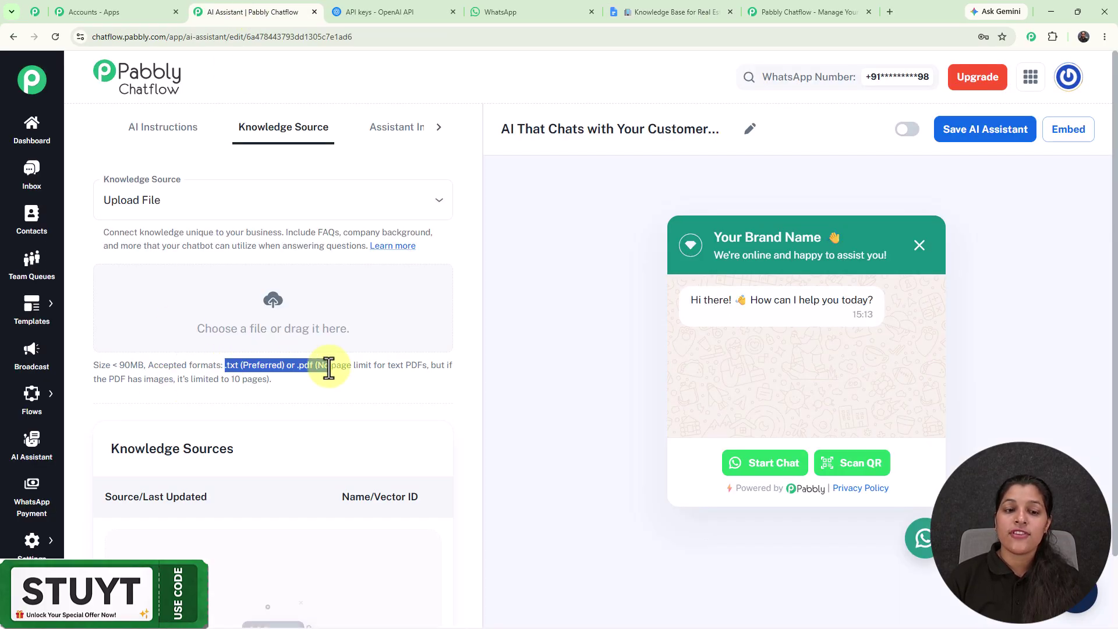
click(341, 404)
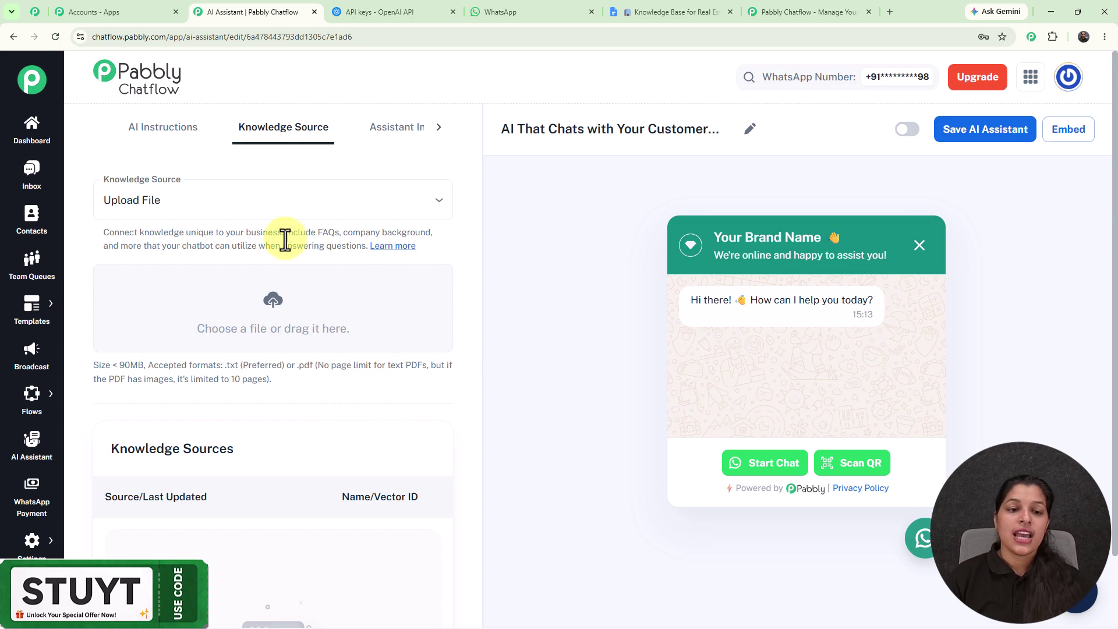
Step: Insert the existing Knowledge Base for Real Estate Business file as the assistant's knowledge source, and review its entry
click(277, 306)
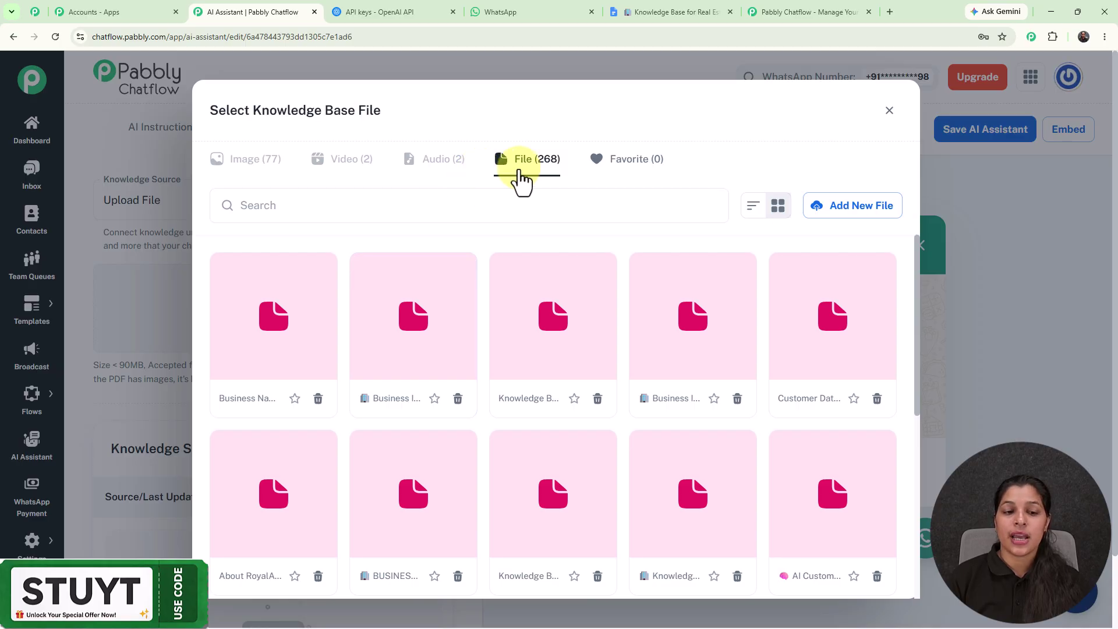
scroll(554, 419, down, 3)
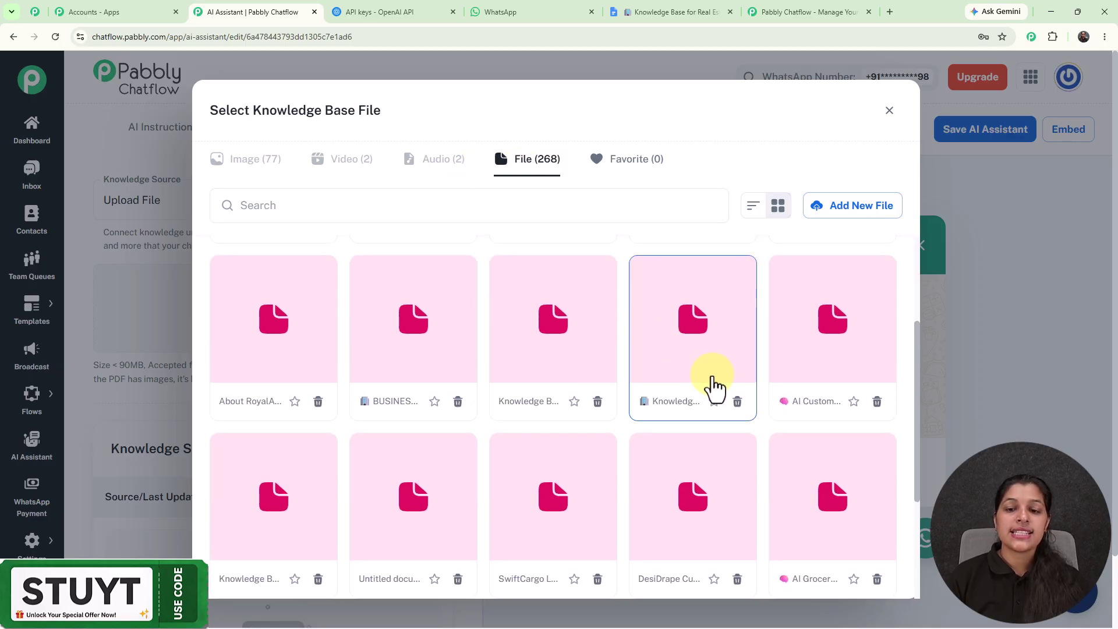
click(656, 411)
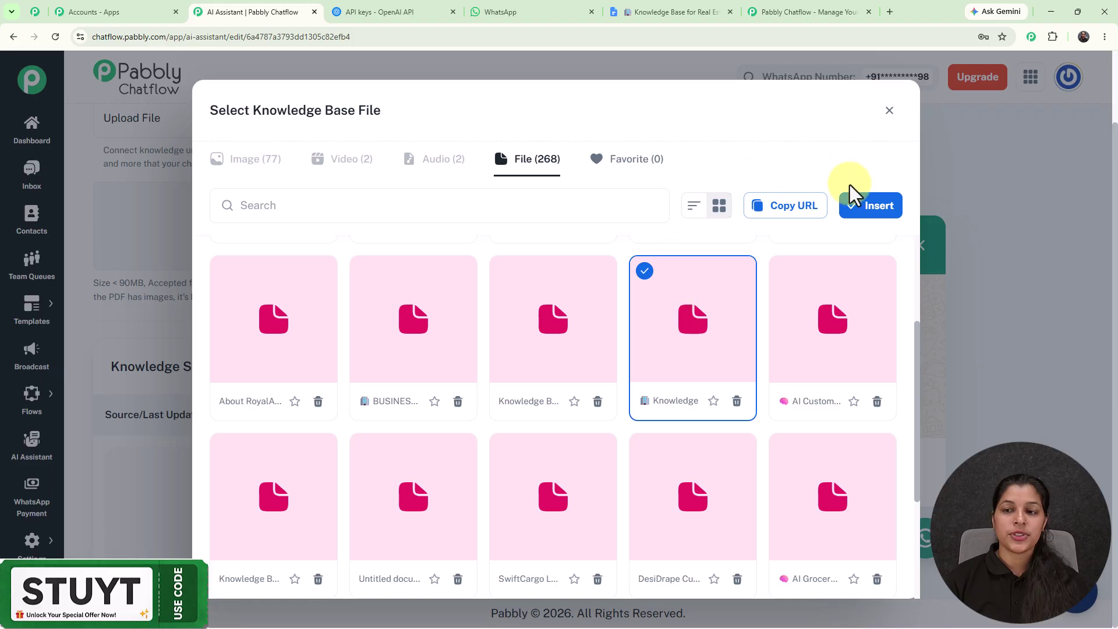
click(863, 208)
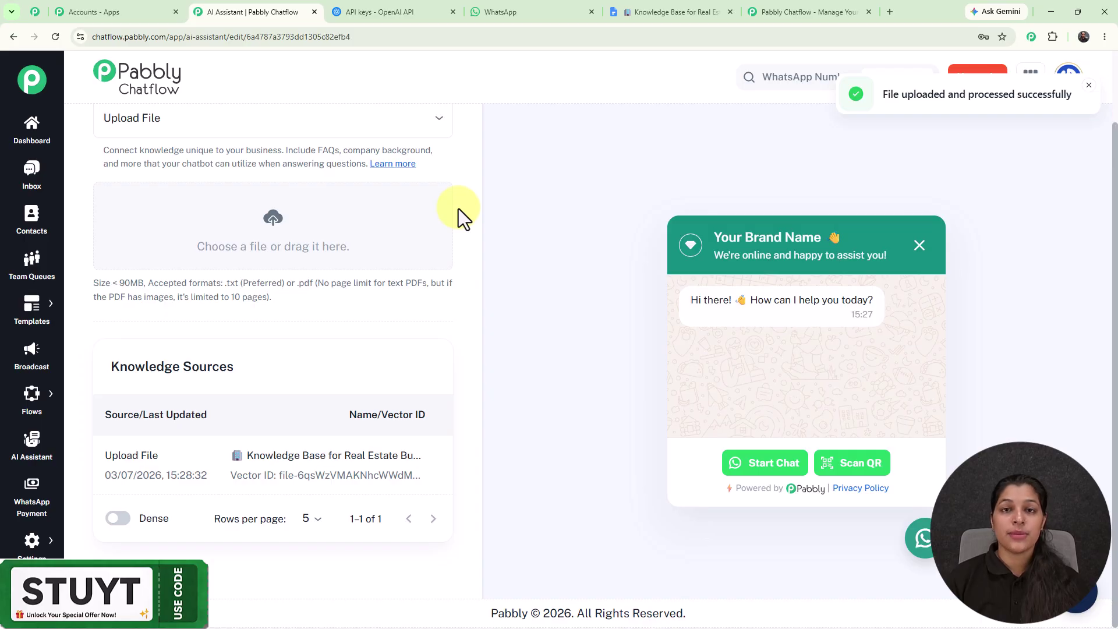
drag(236, 491, 349, 492)
scroll(372, 341, up, 2)
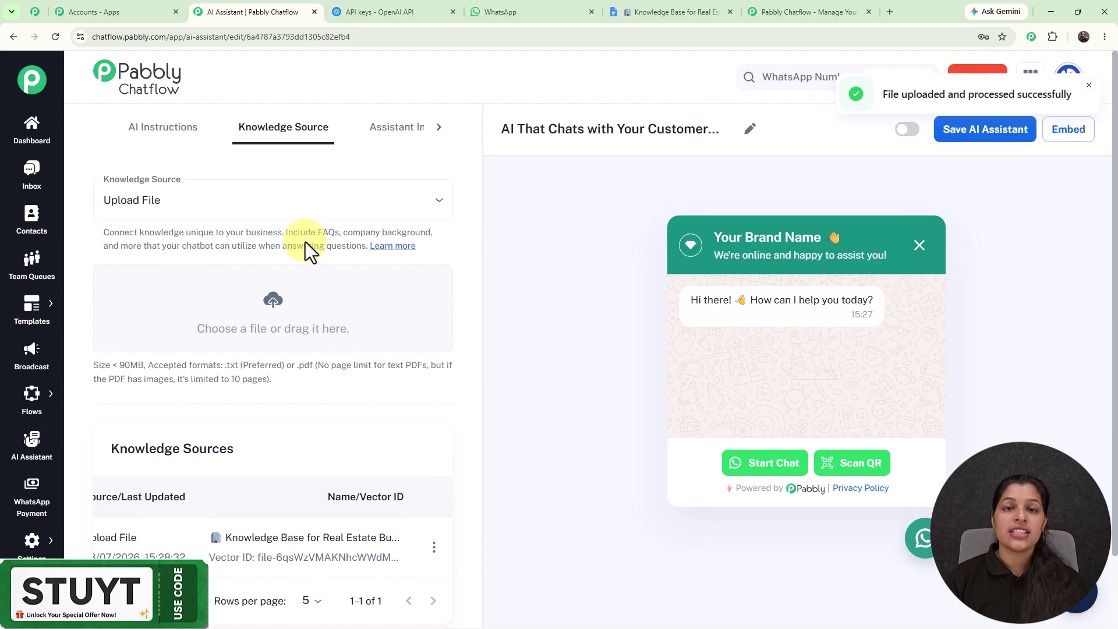
Step: In the assistant interface settings, replace the brand name in the header display heading with "UrbanNest", keeping the waving-hand emoji
click(383, 132)
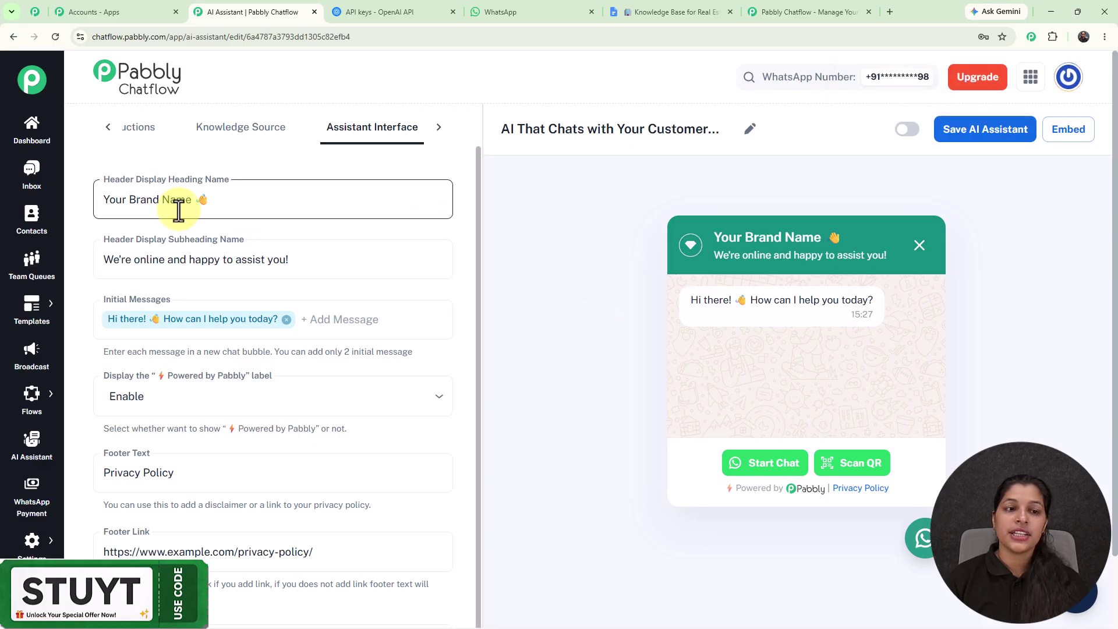
drag(191, 200, 82, 204)
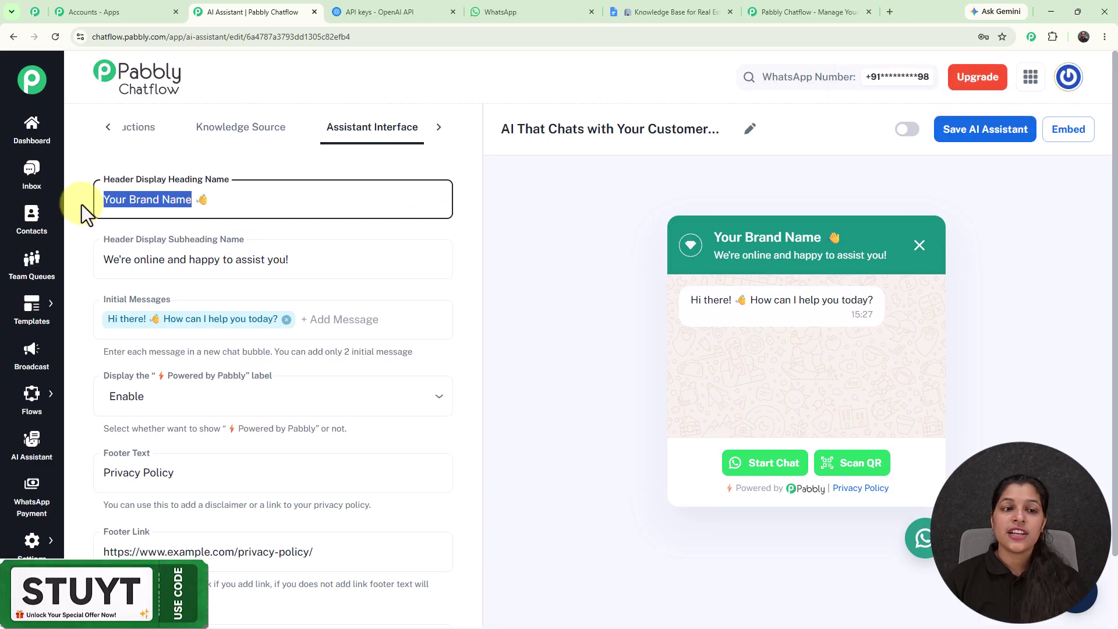
key(BackSpace)
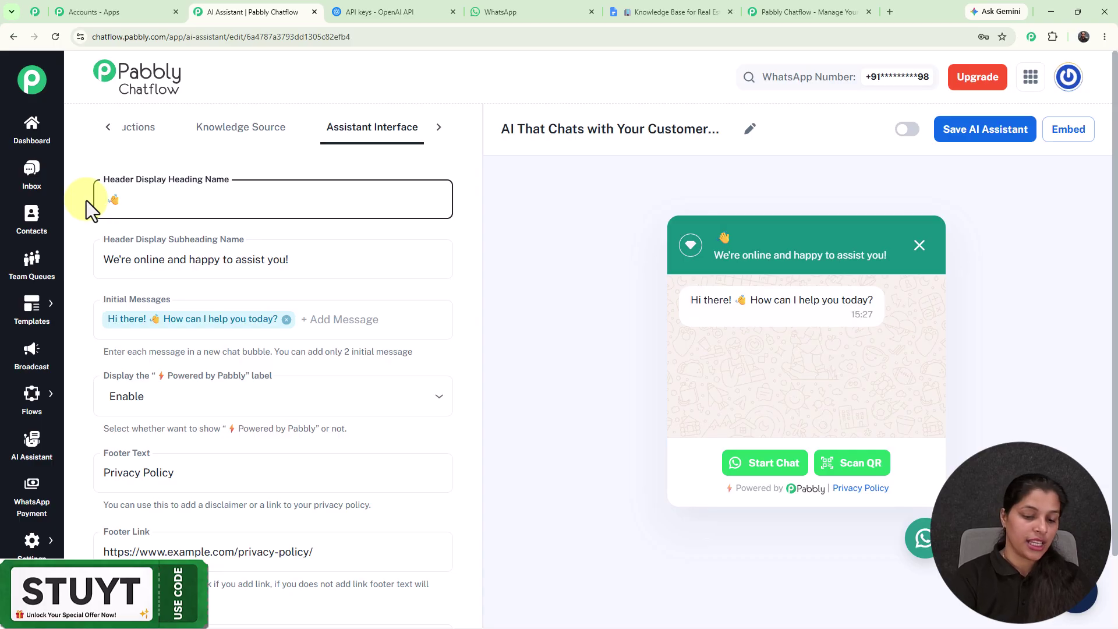
text(U)
text(rbam)
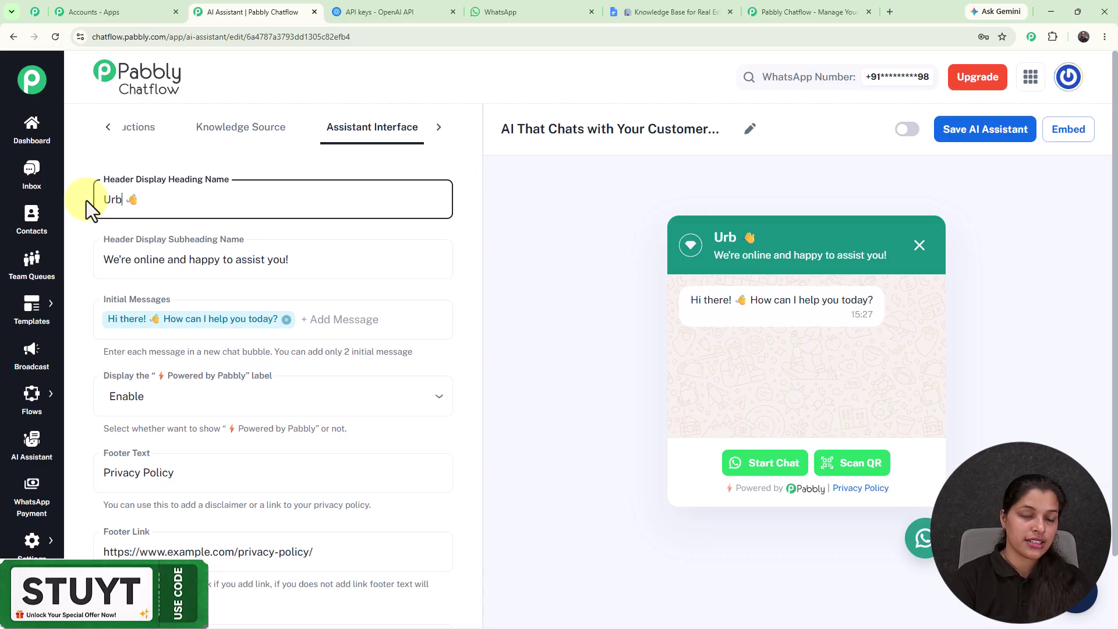
key(BackSpace)
text(nN)
text(esy)
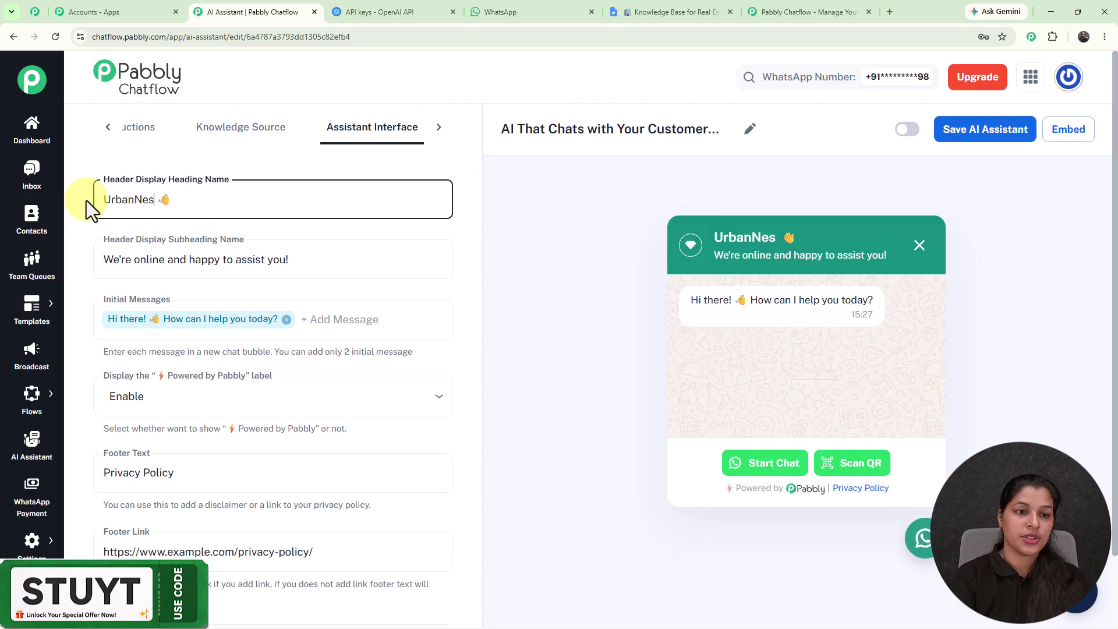
key(BackSpace)
text(t)
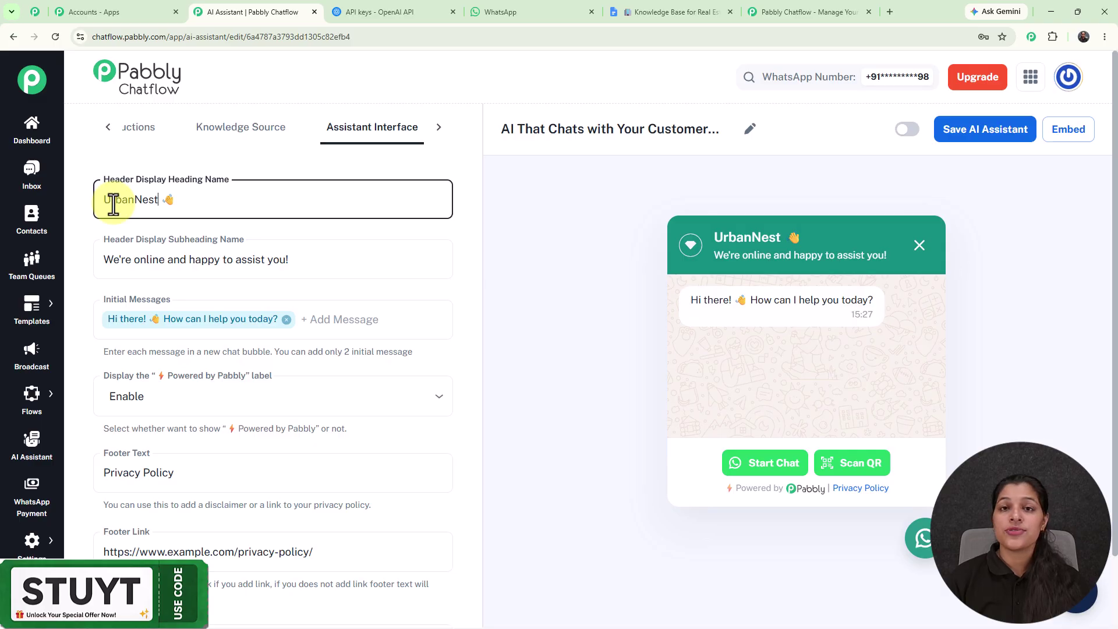
Step: Check how the header heading and subheading fields are displayed in the chat widget preview
drag(713, 238, 831, 242)
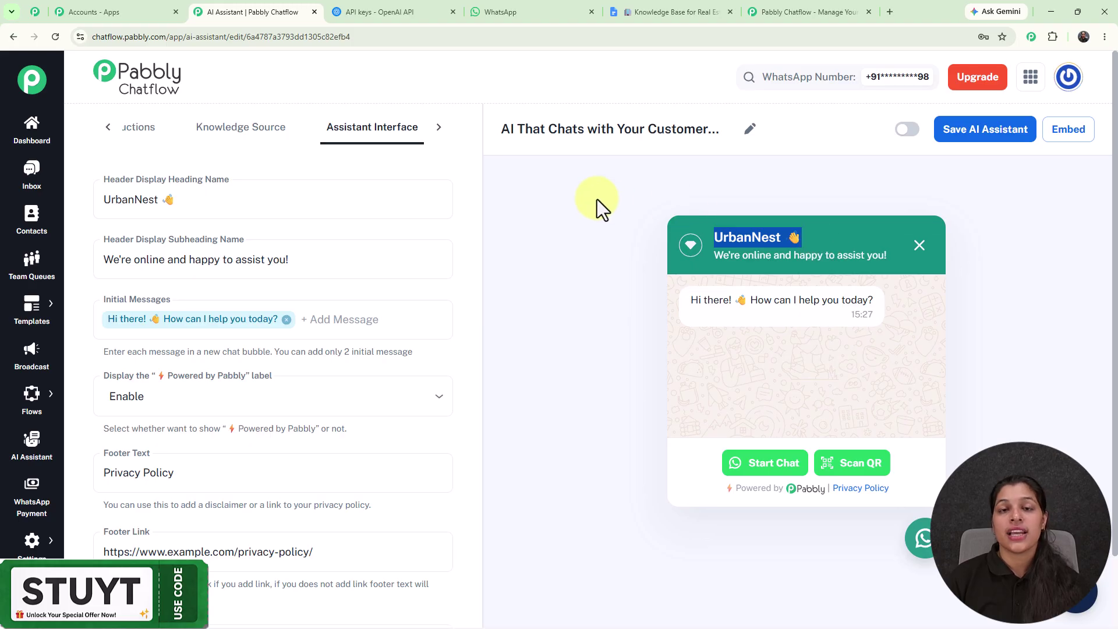
click(156, 207)
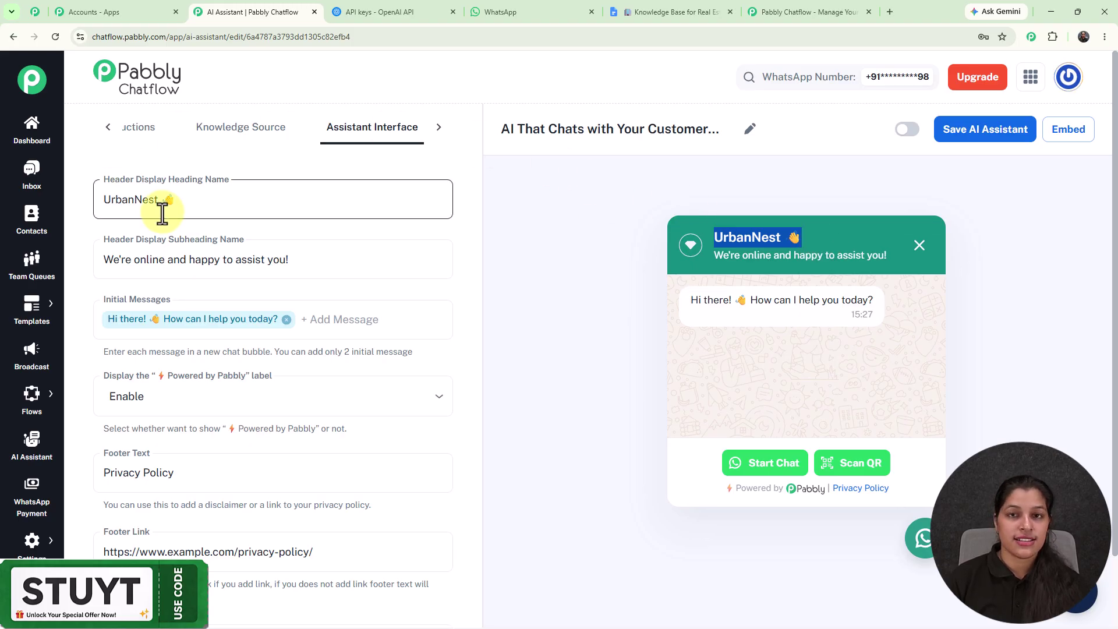
click(548, 290)
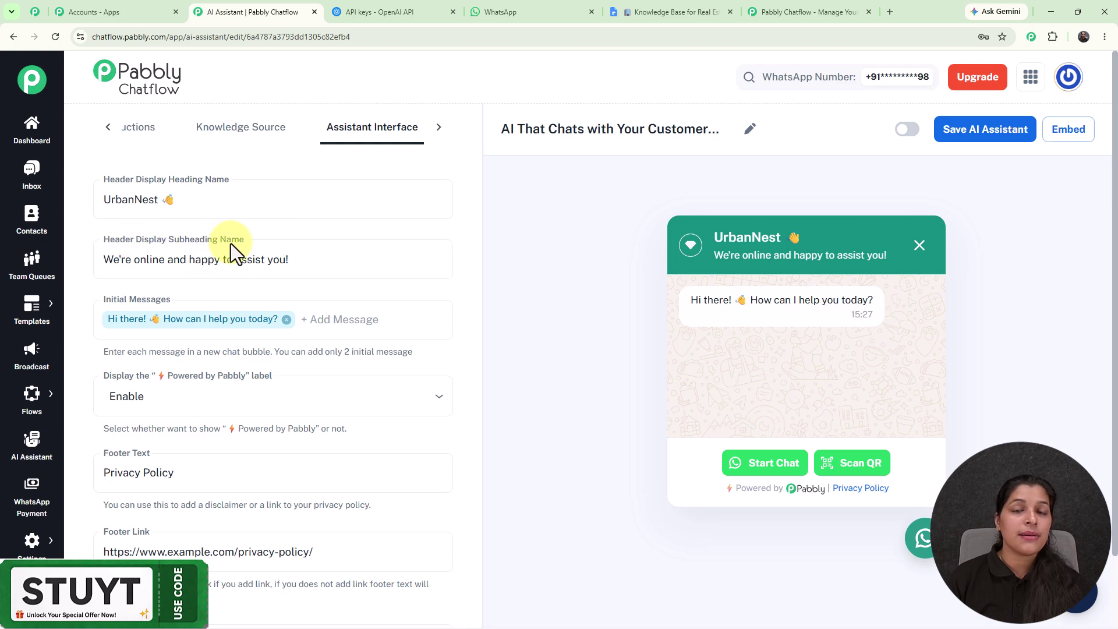
click(330, 267)
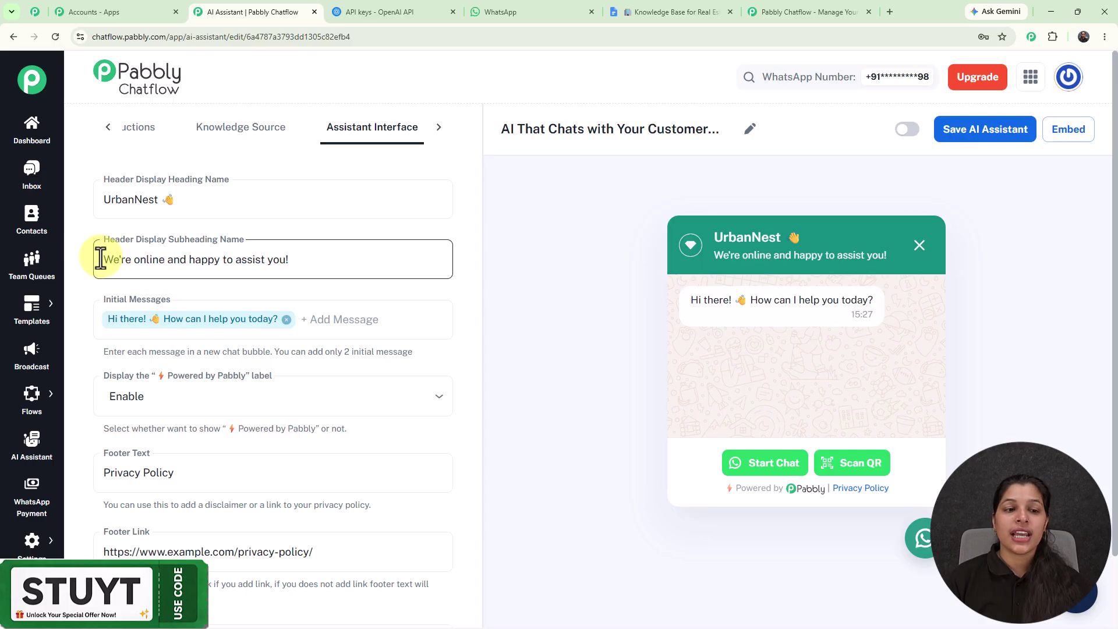
drag(101, 258, 325, 257)
click(558, 278)
drag(715, 255, 906, 255)
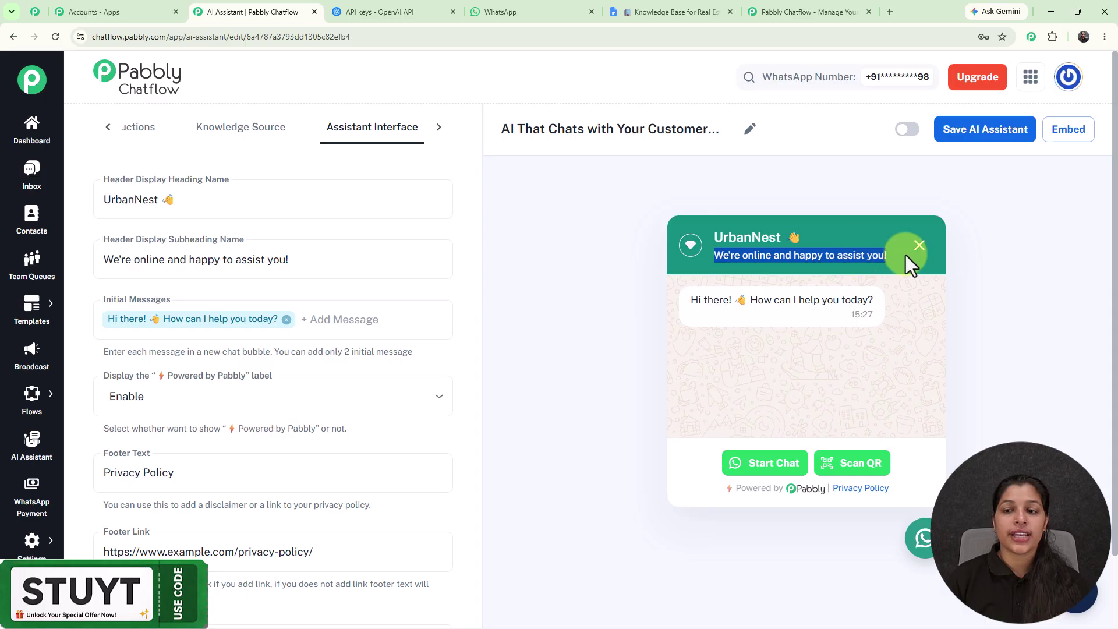
click(579, 268)
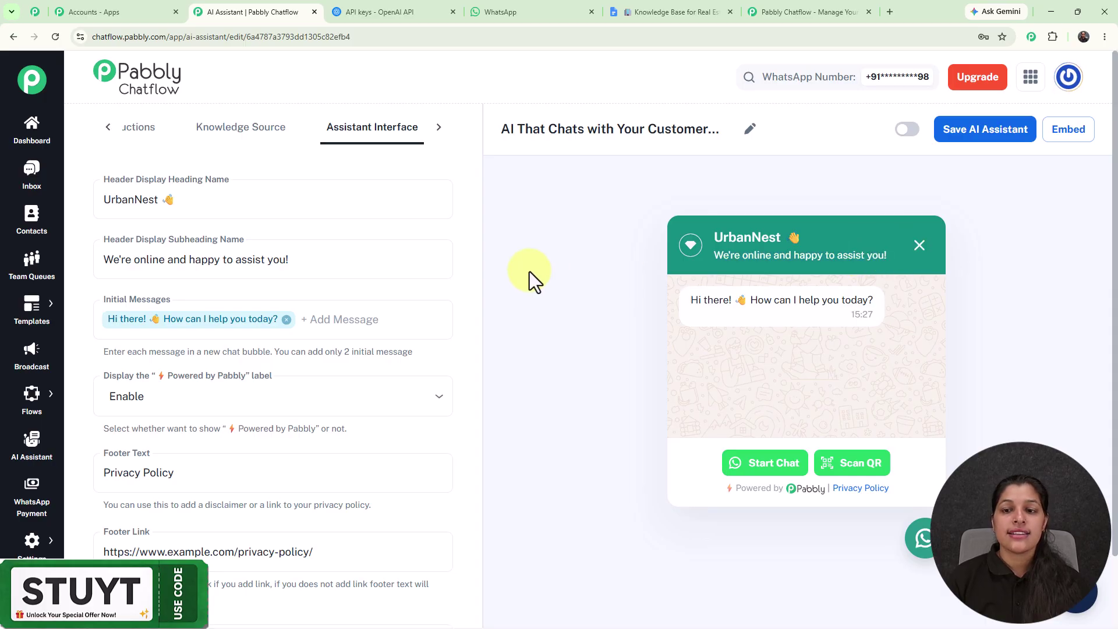
Step: Compare the Initial Messages setting with the greeting bubble in the preview, and review the remaining assistant interface fields
click(338, 258)
scroll(289, 260, down, 1)
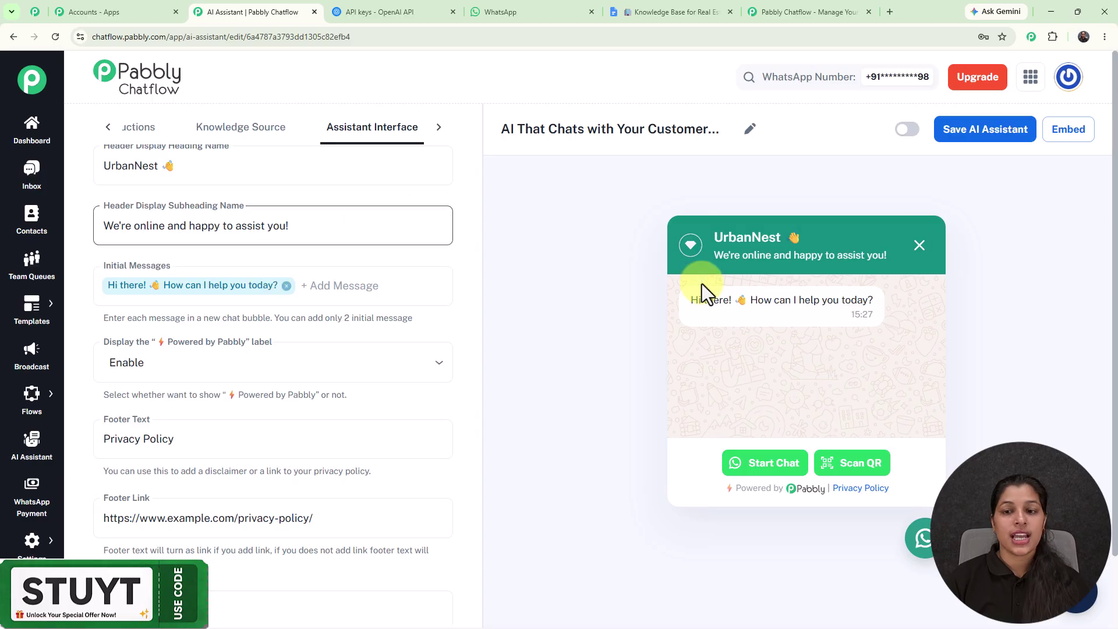
drag(689, 300, 898, 314)
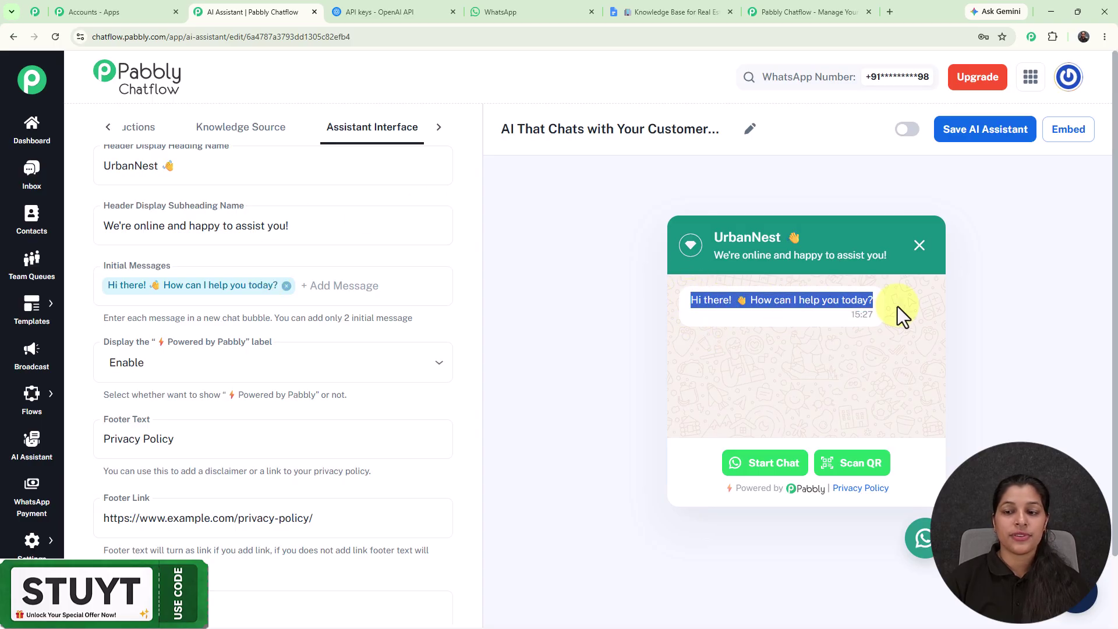
click(537, 317)
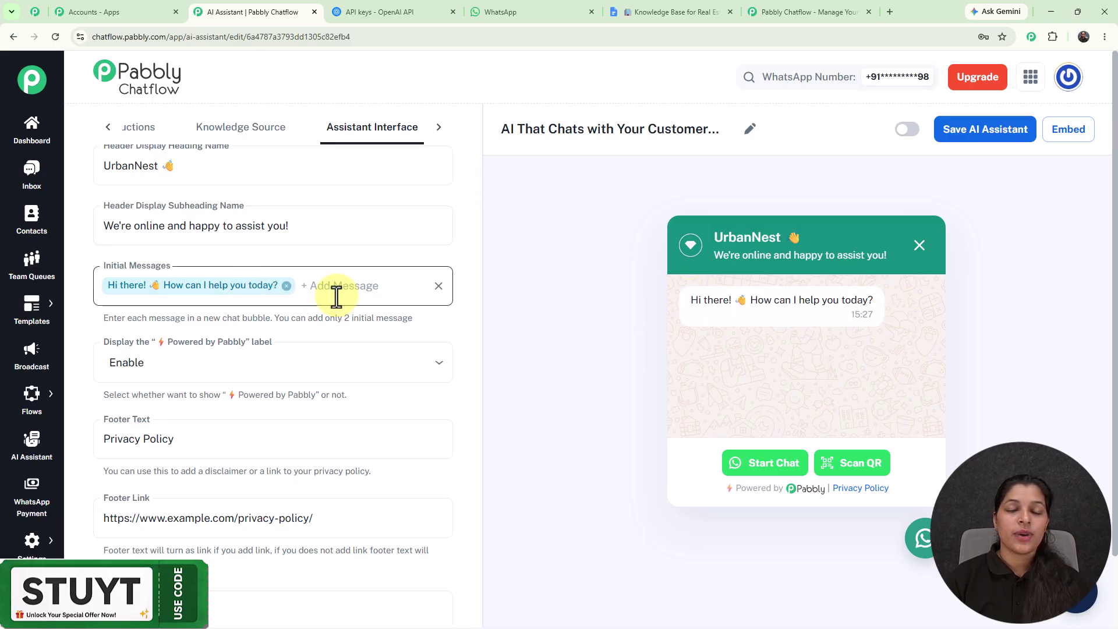
scroll(353, 311, down, 2)
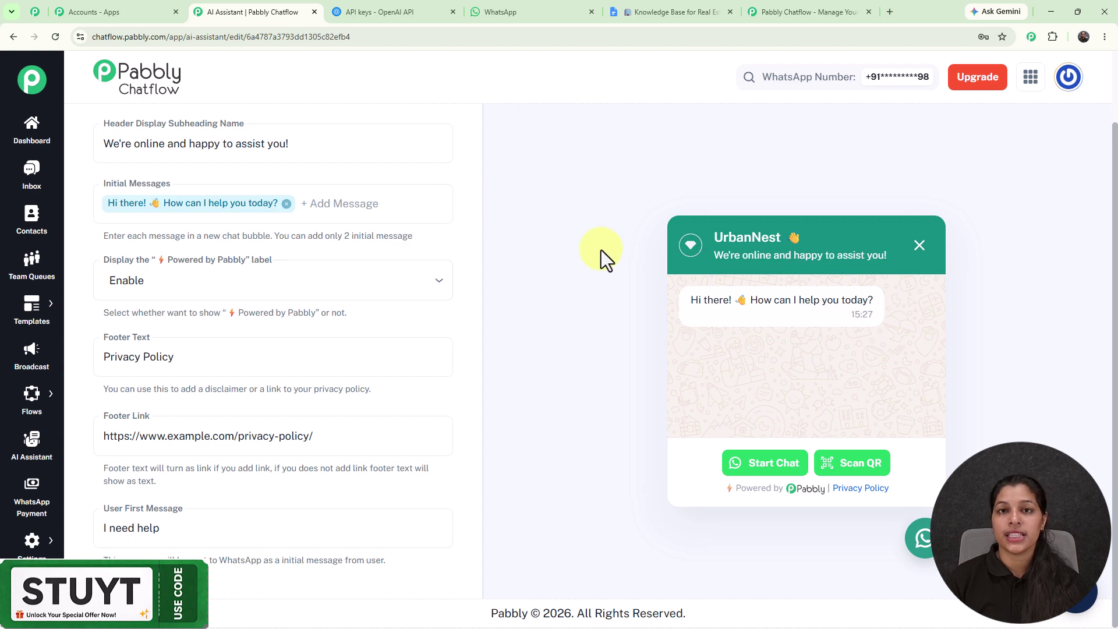
Step: Try disabling the "Powered by Pabbly" label, and set it back to Enable
click(388, 280)
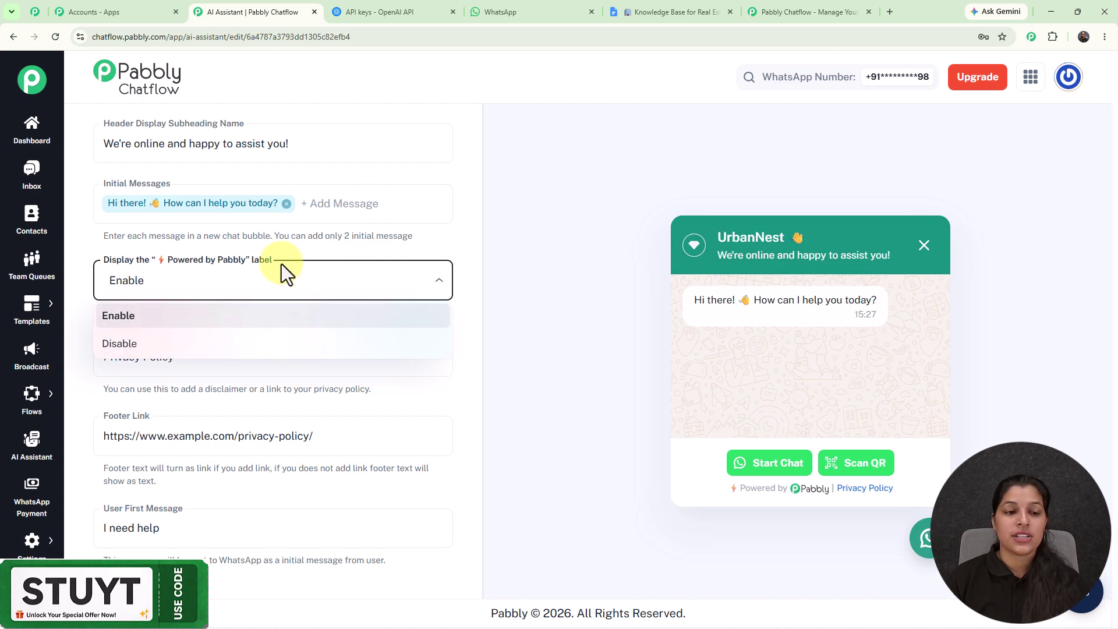
click(144, 356)
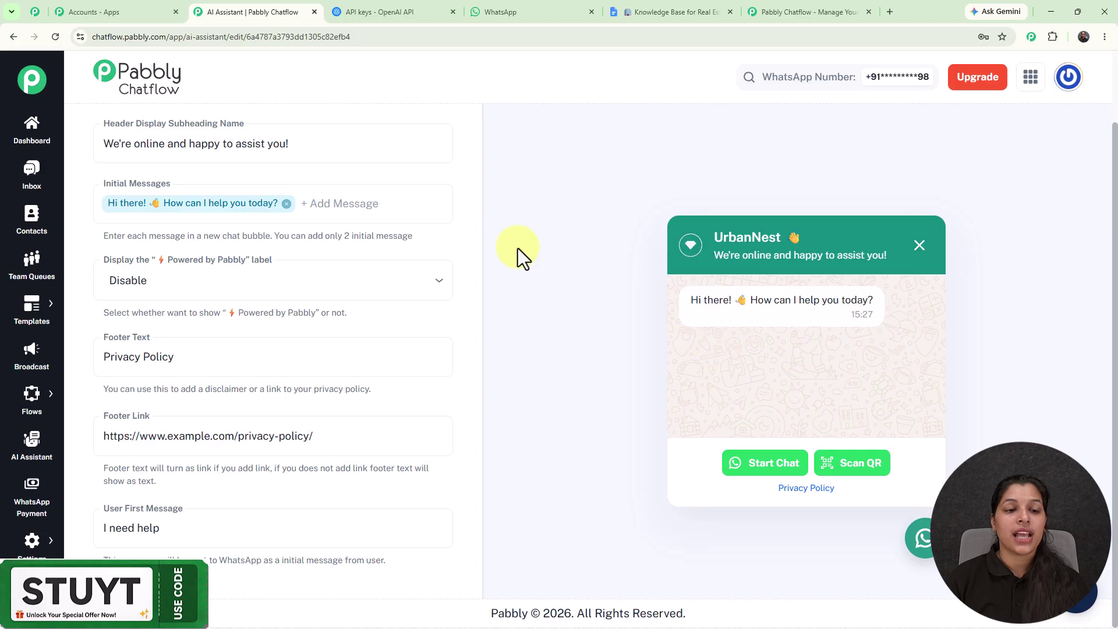
click(299, 291)
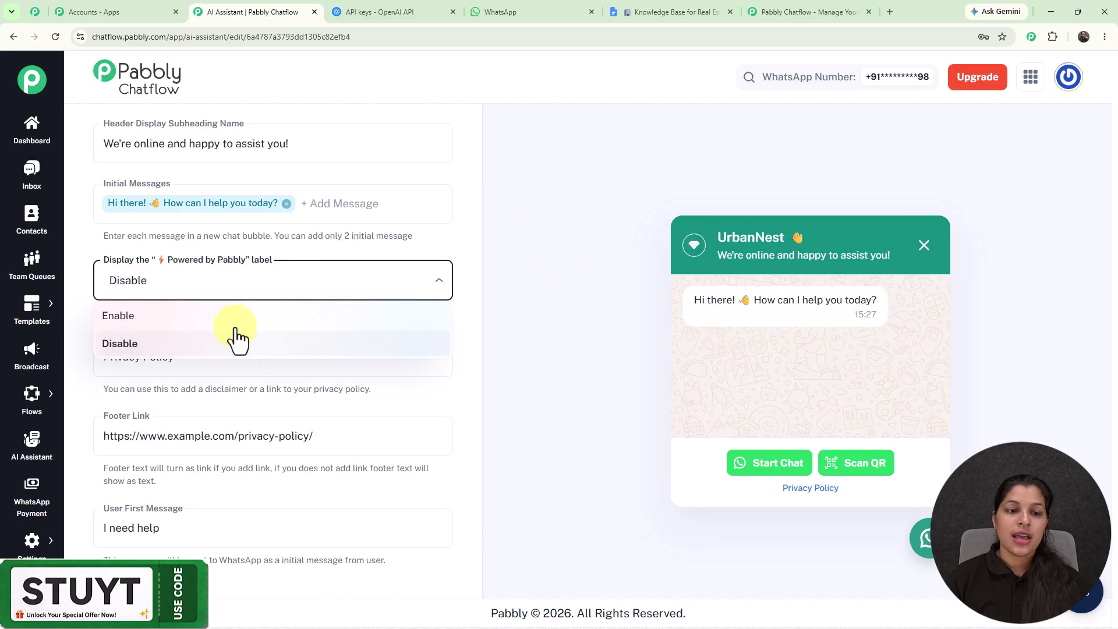
click(205, 317)
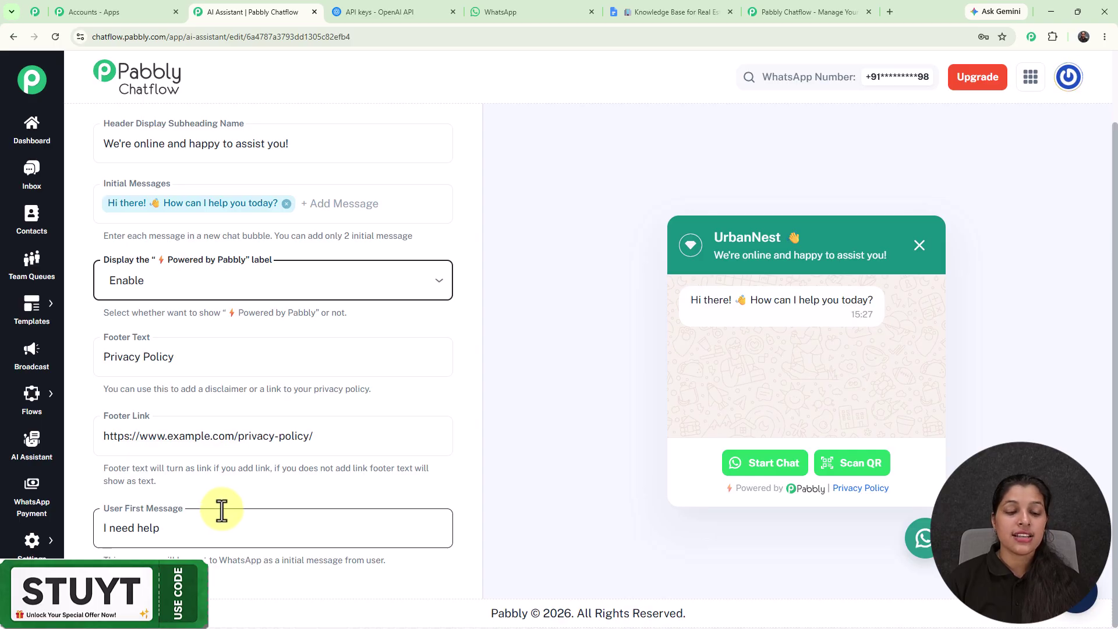
Step: Review the assistant's styling settings, including theme mode, assistant shape, colors, profile pictures and background picture
scroll(375, 437, up, 1)
scroll(386, 220, up, 2)
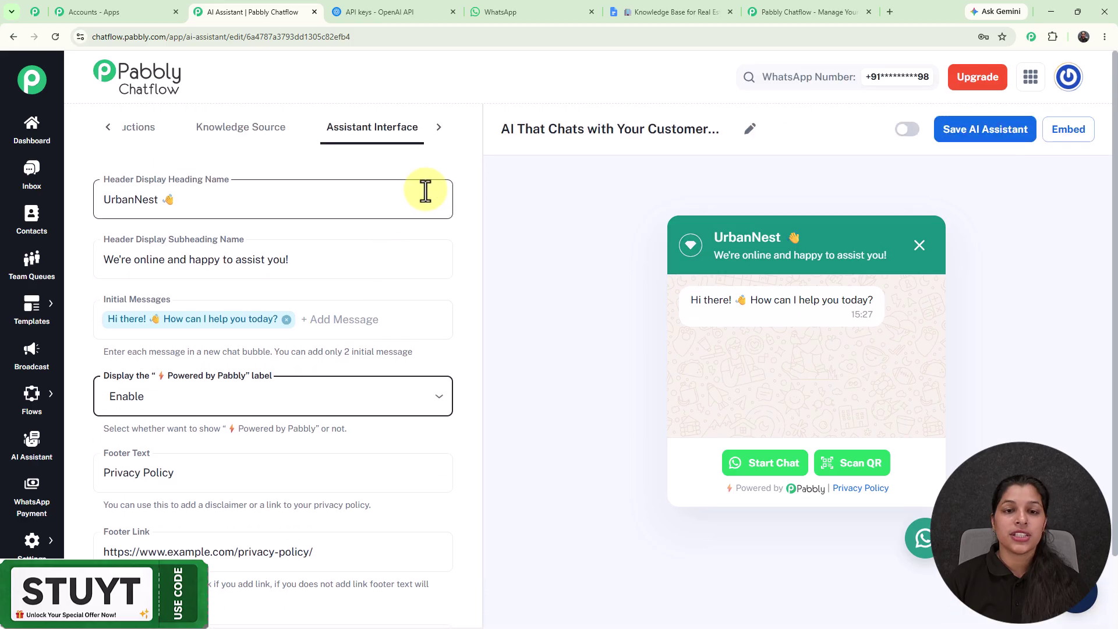
click(422, 124)
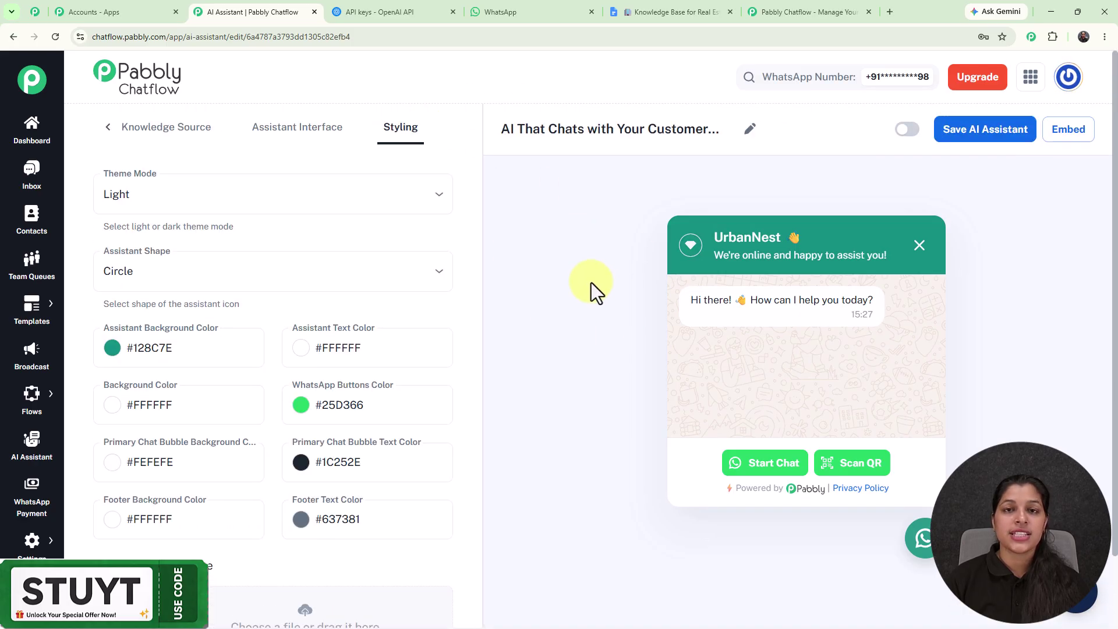
click(222, 192)
click(243, 158)
click(253, 271)
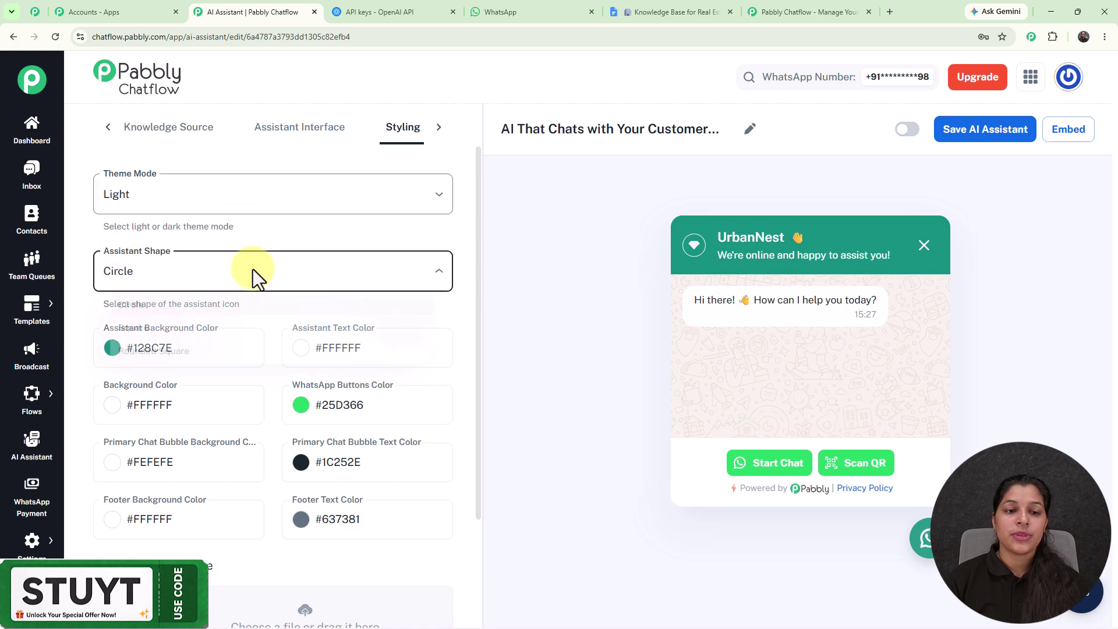
click(253, 166)
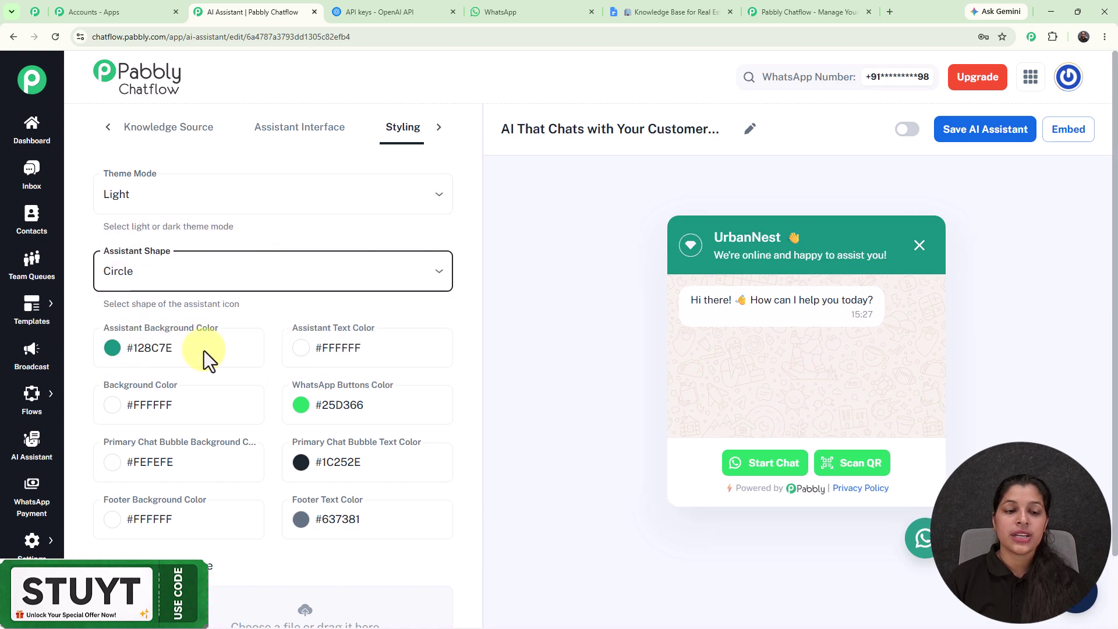
click(327, 418)
scroll(329, 420, down, 4)
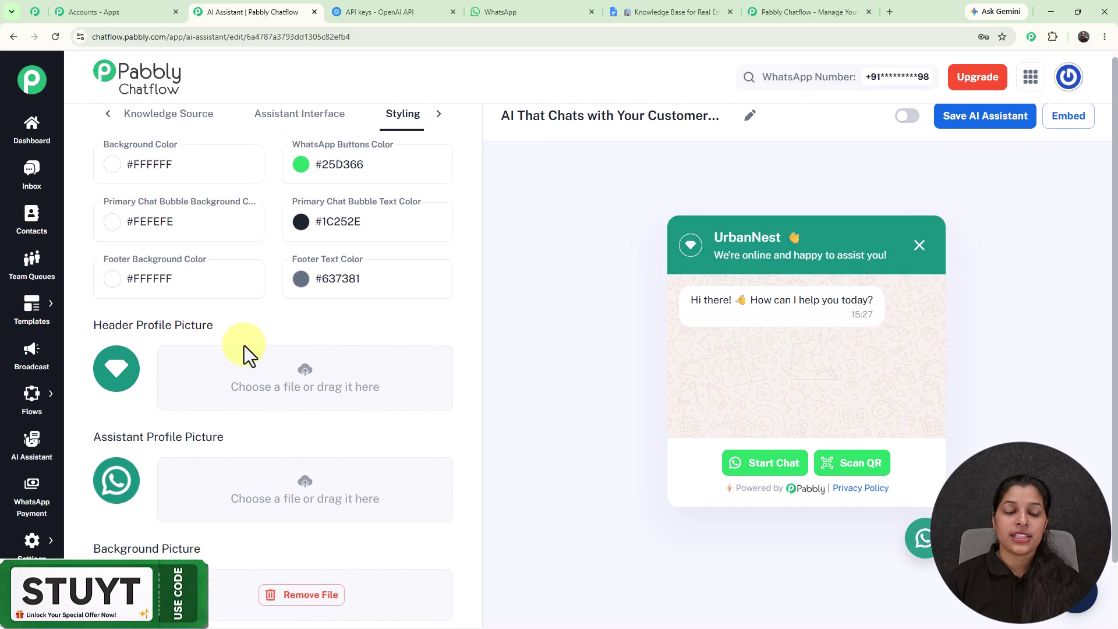
scroll(225, 370, down, 2)
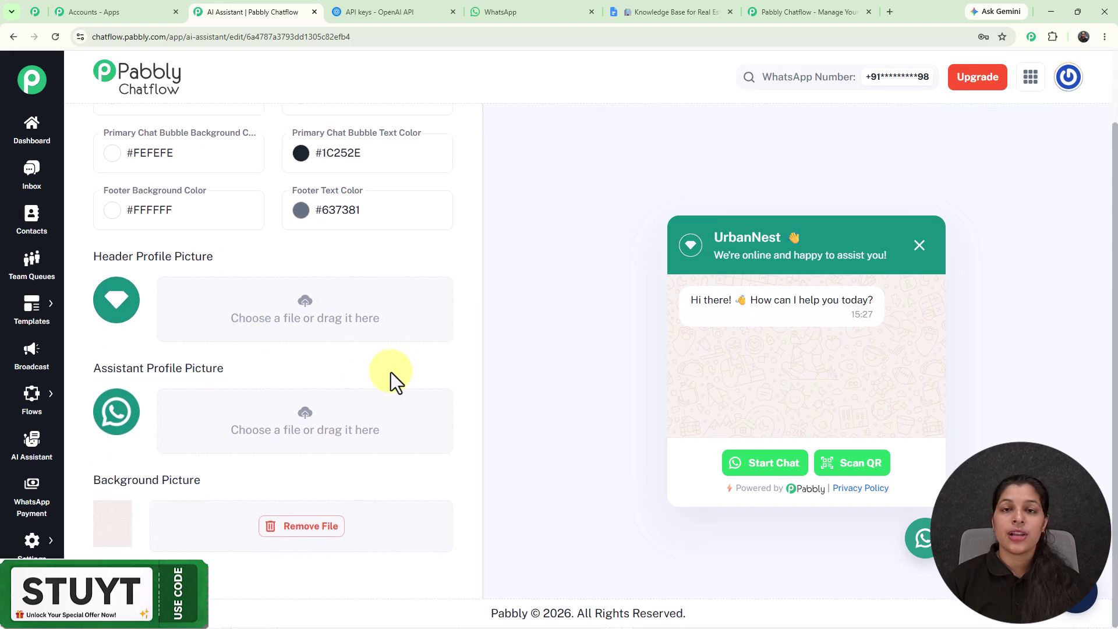
scroll(403, 373, up, 5)
scroll(381, 242, up, 1)
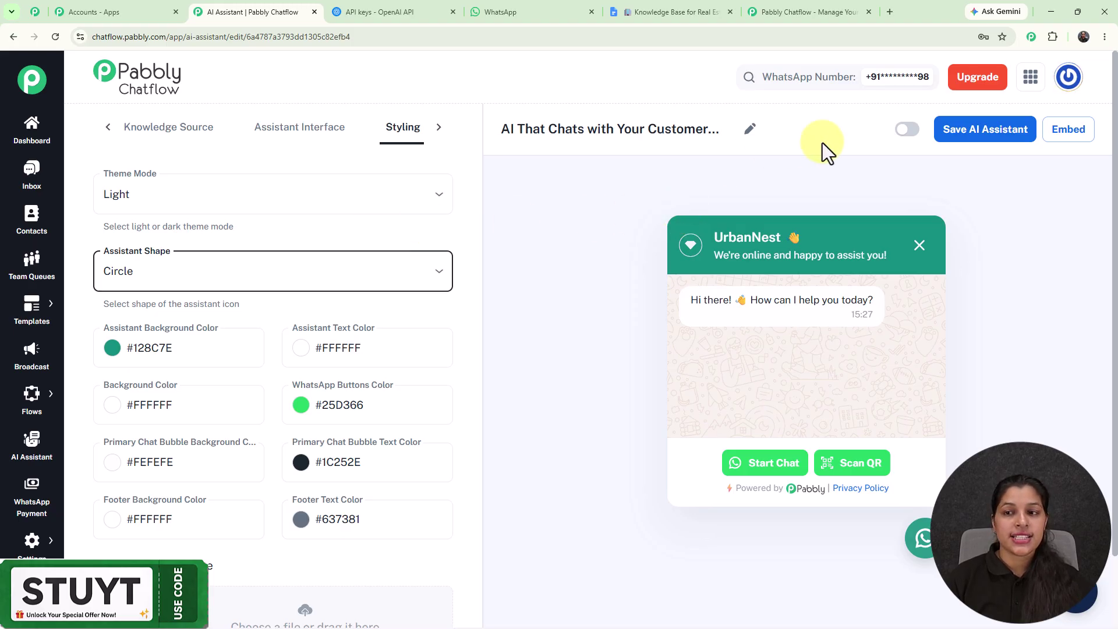
Step: Activate and save the AI assistant, and view its website embed script
click(907, 130)
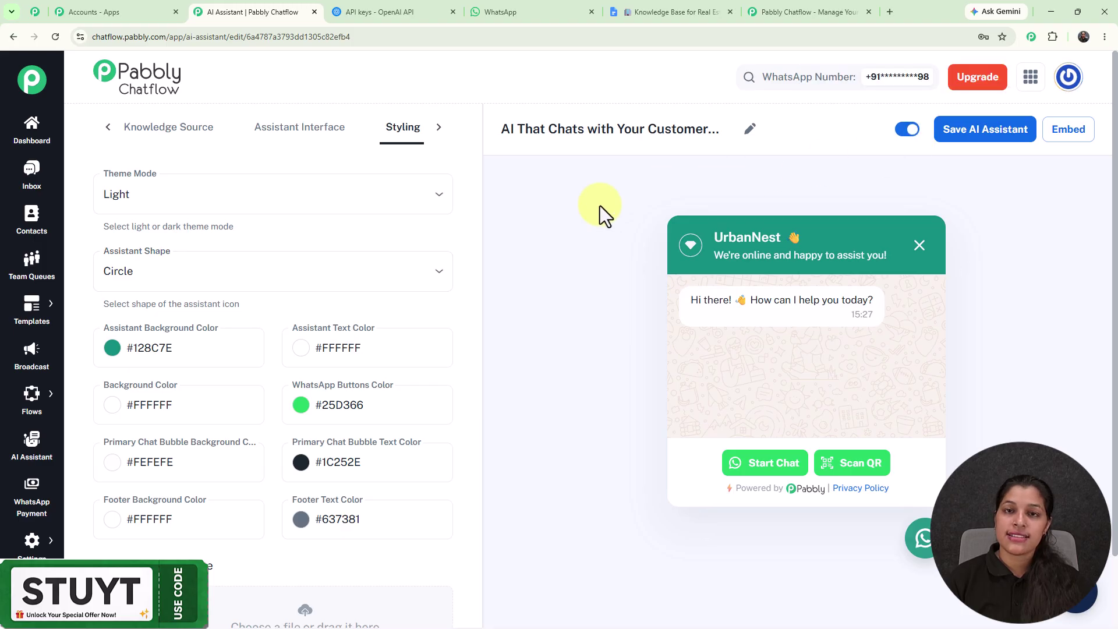
click(1000, 130)
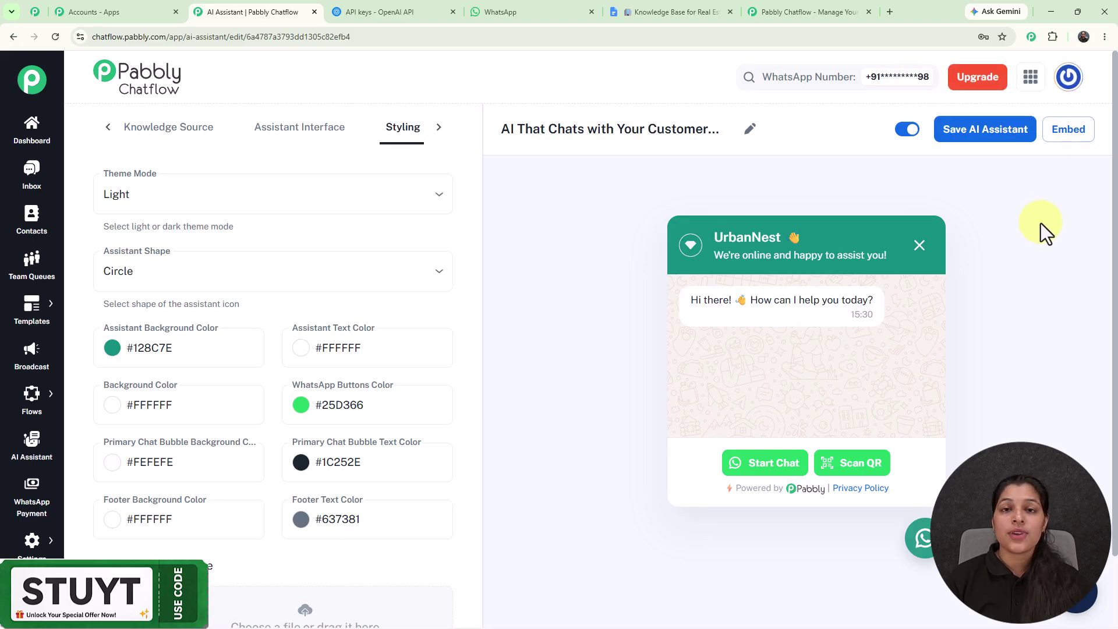
click(1066, 137)
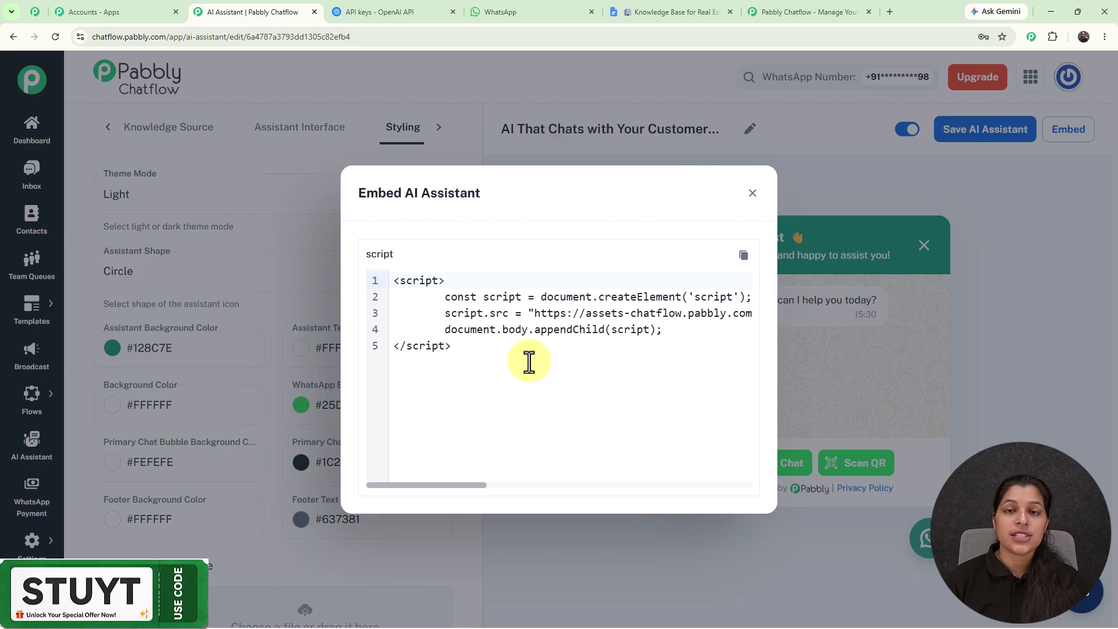
click(753, 194)
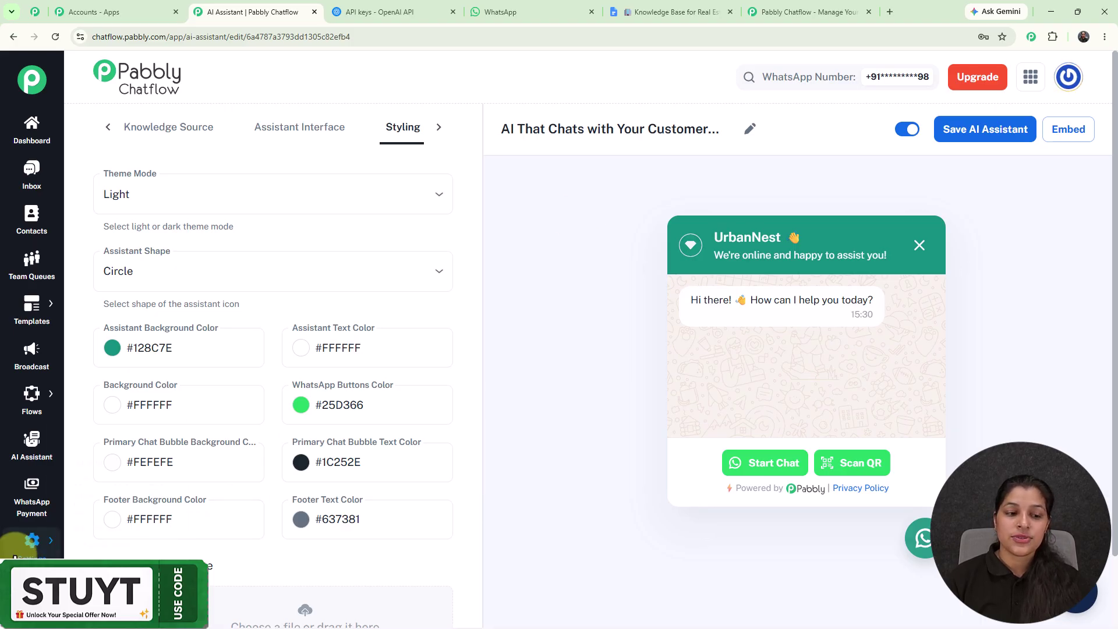
Step: In Inbox Settings, examine the contact list and AI assistant choices offered under AI Auto-Reply Settings
mouse_move(30, 548)
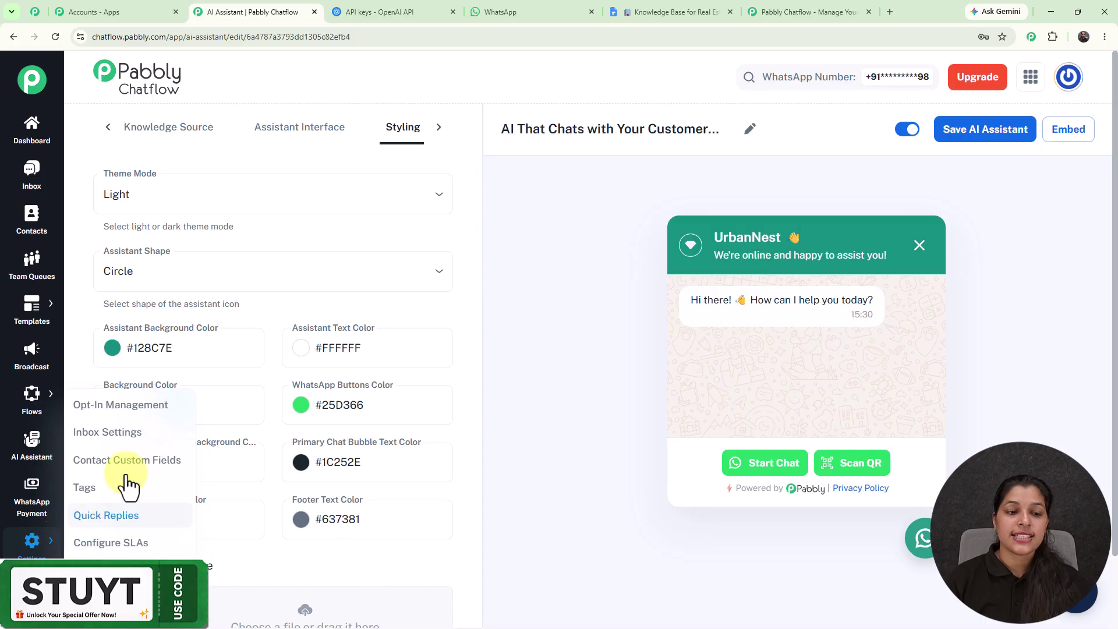
click(124, 434)
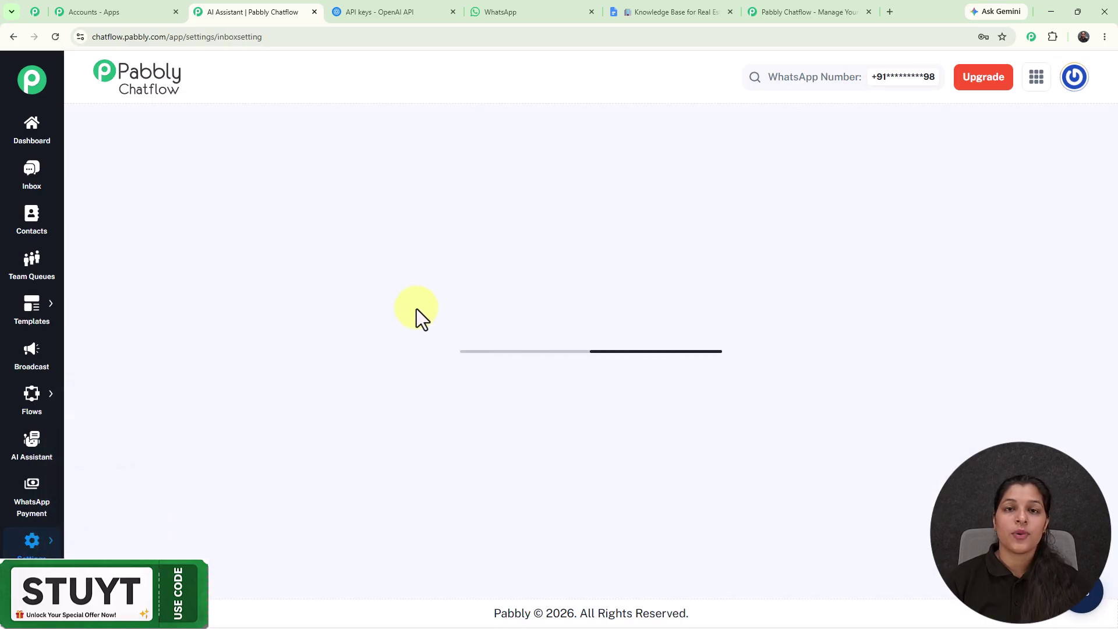
scroll(417, 309, down, 10)
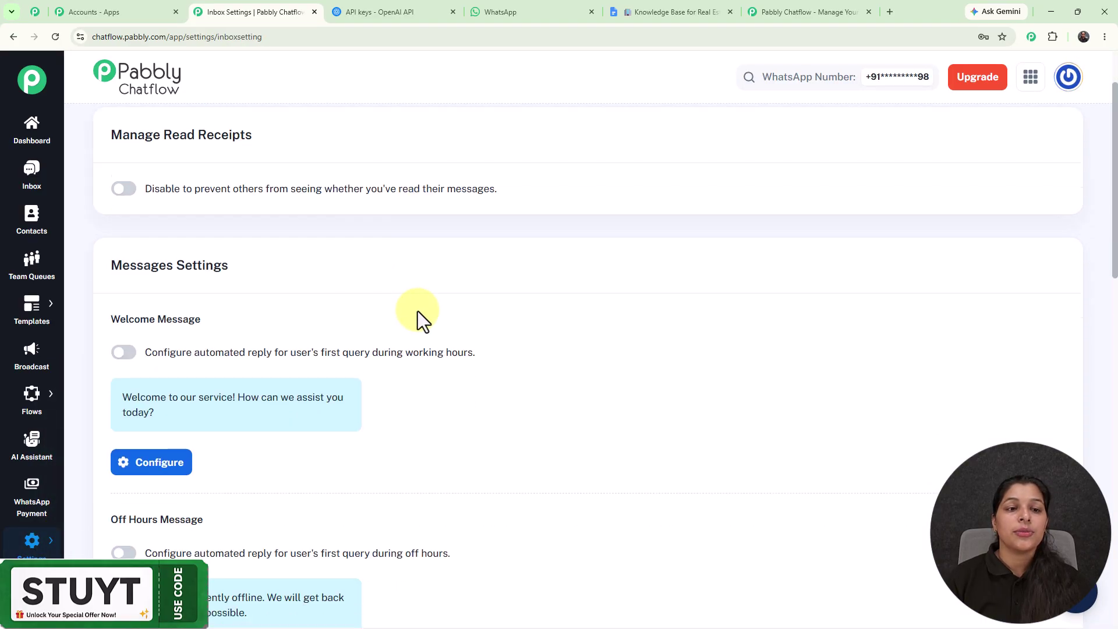
scroll(414, 315, down, 9)
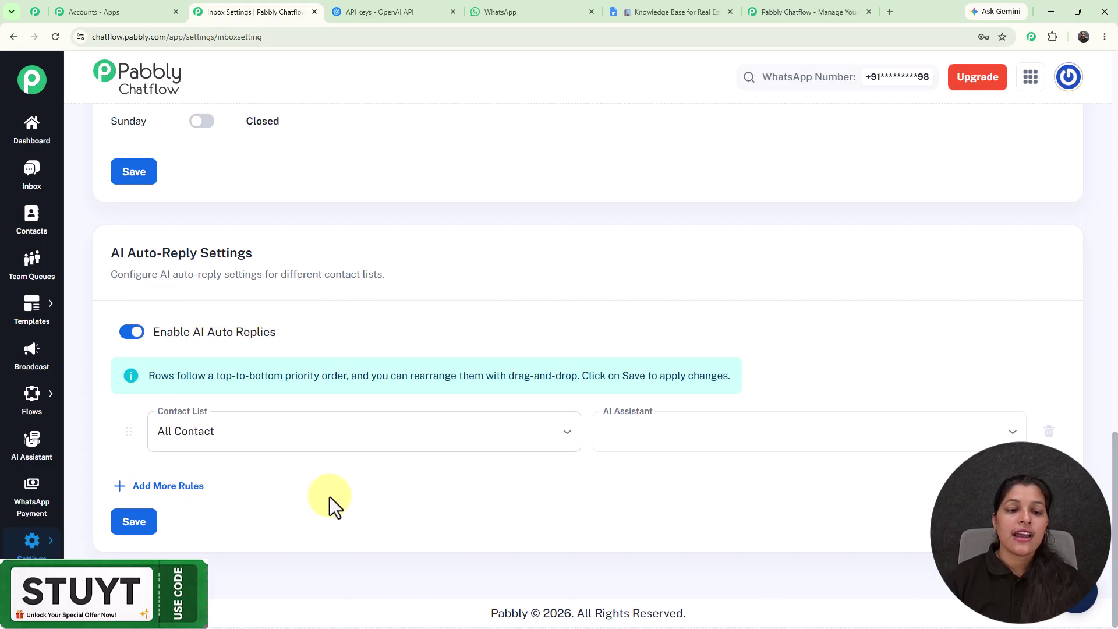
click(327, 431)
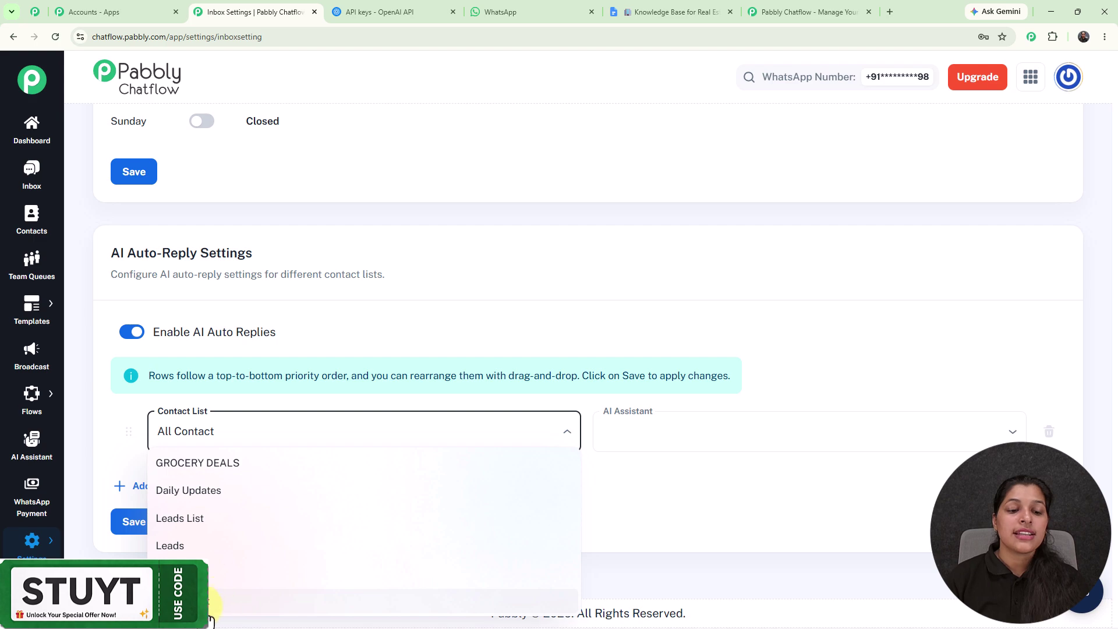
click(463, 272)
click(656, 447)
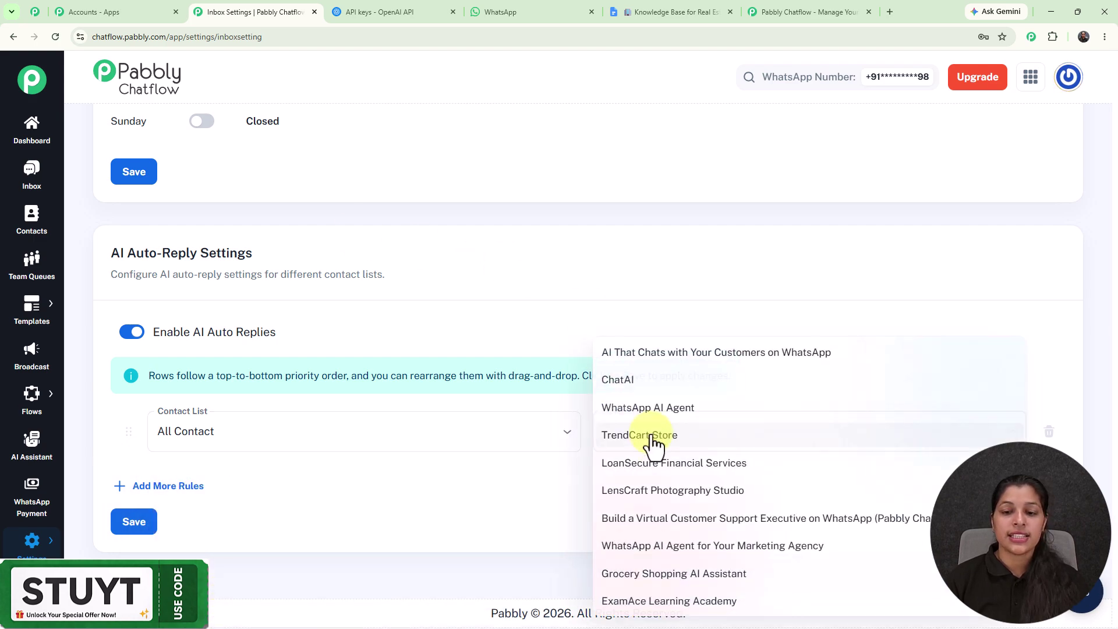
click(556, 308)
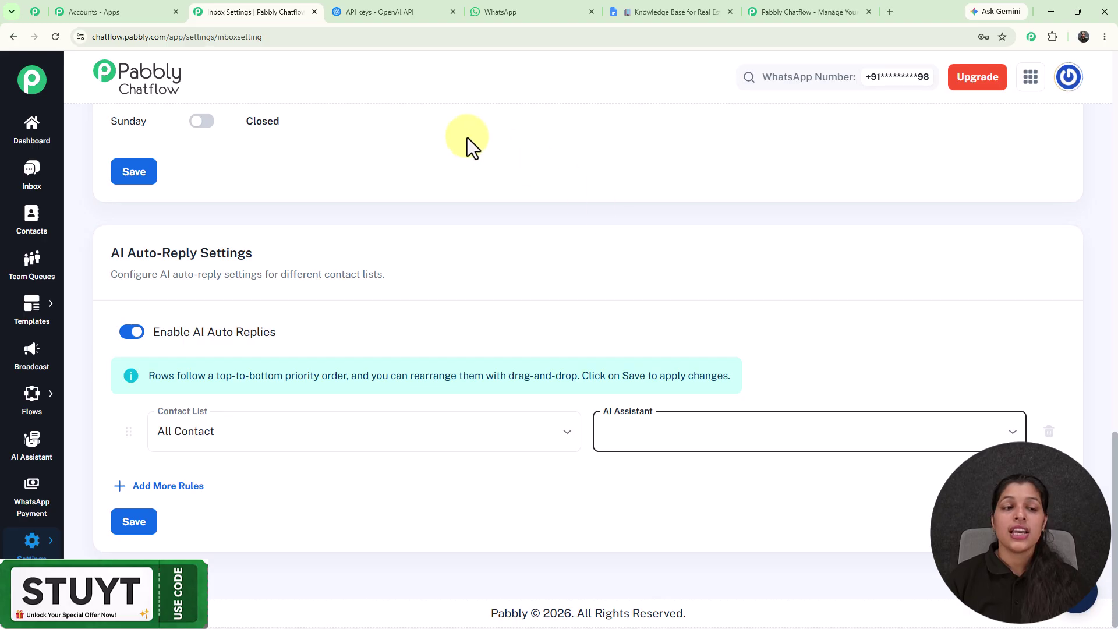
Step: Open the most recent customer conversation in the inbox, and locate its AI assistant setting
click(34, 175)
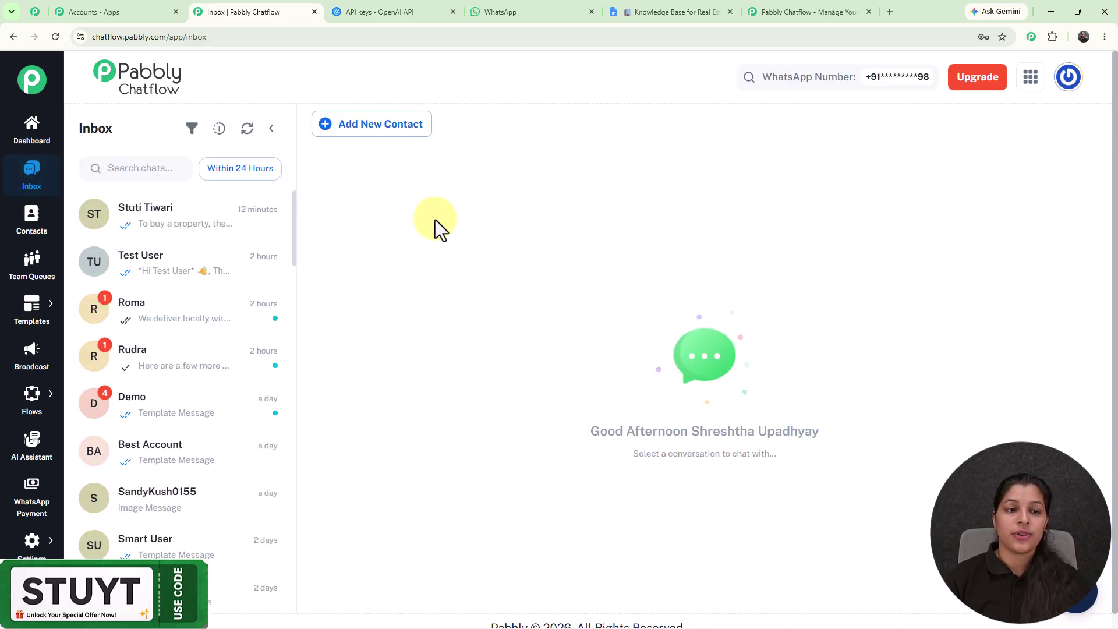
click(242, 231)
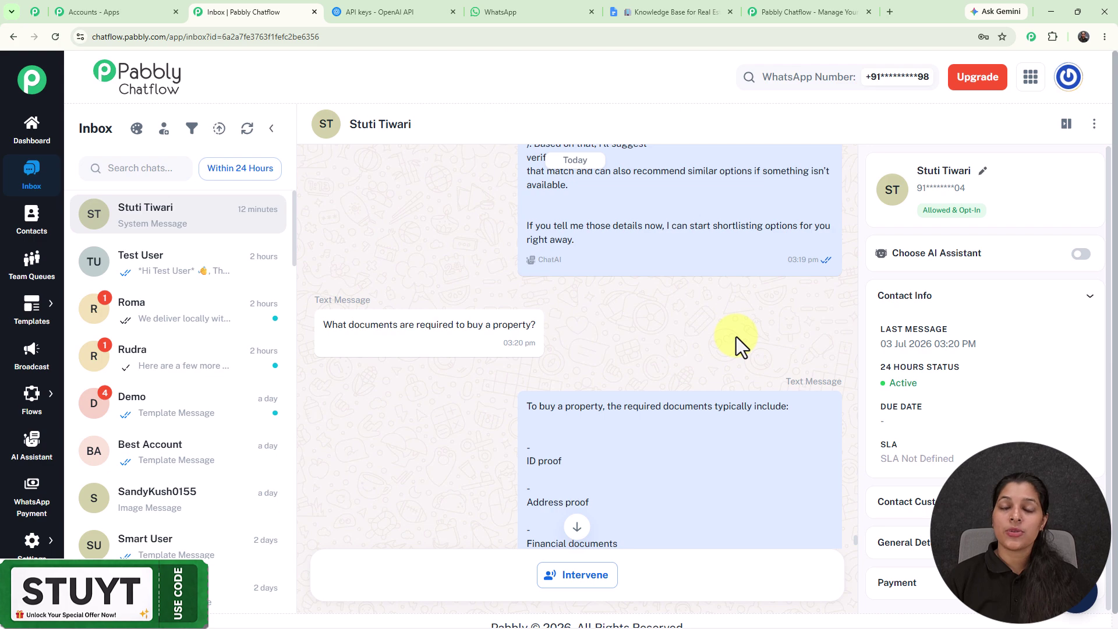
drag(872, 253, 1021, 252)
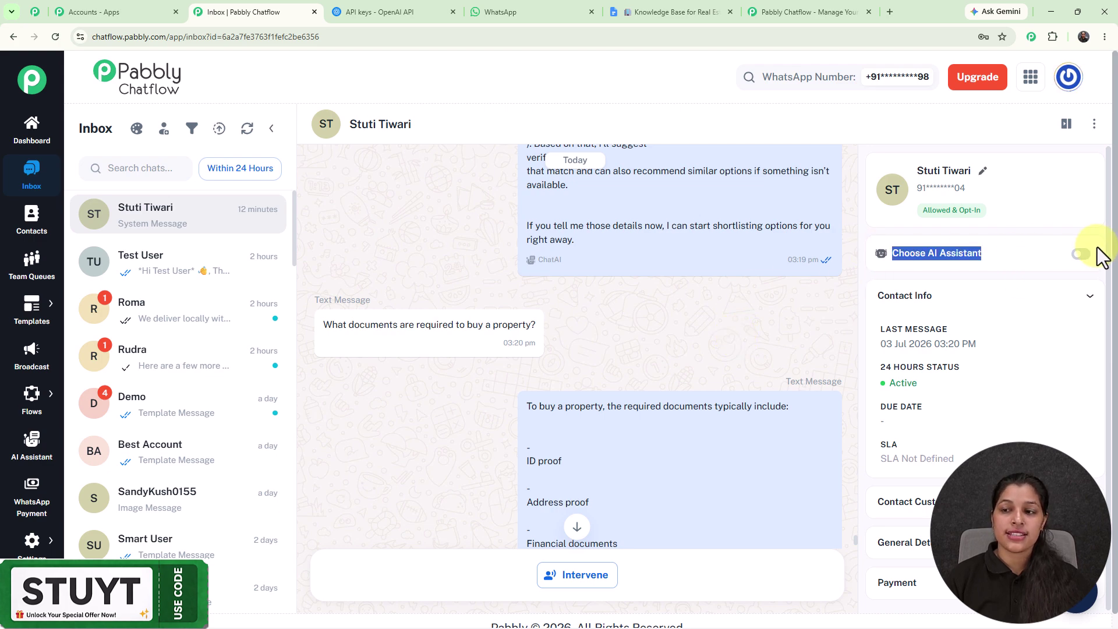
Step: Enable the "AI That Chats with Your Customers on WhatsApp" assistant for the open conversation, and dismiss the notification
click(1085, 257)
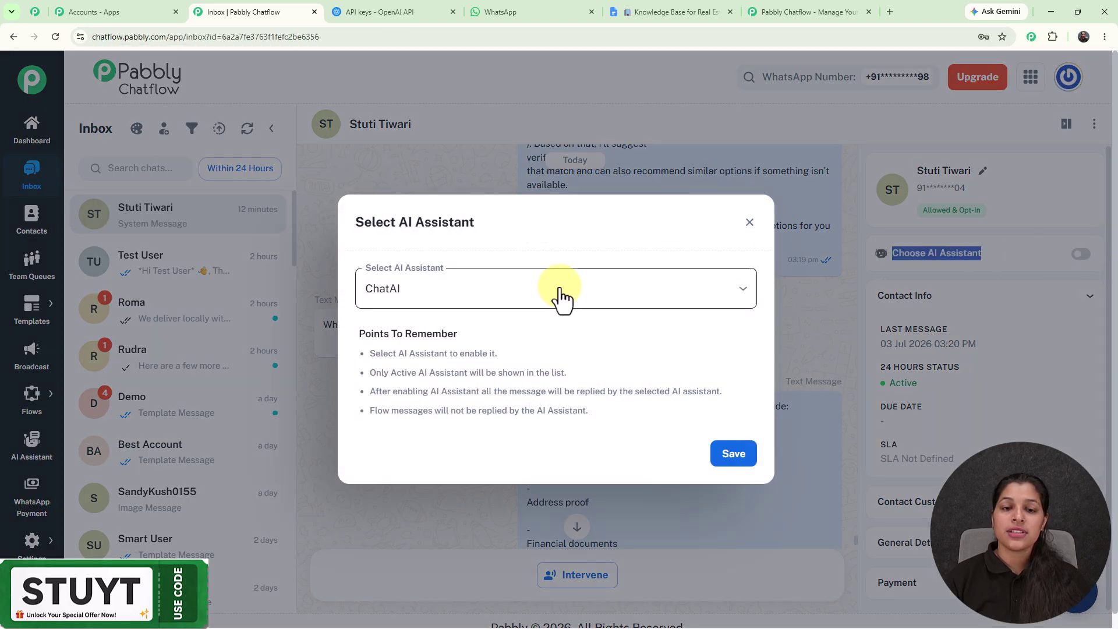
click(561, 288)
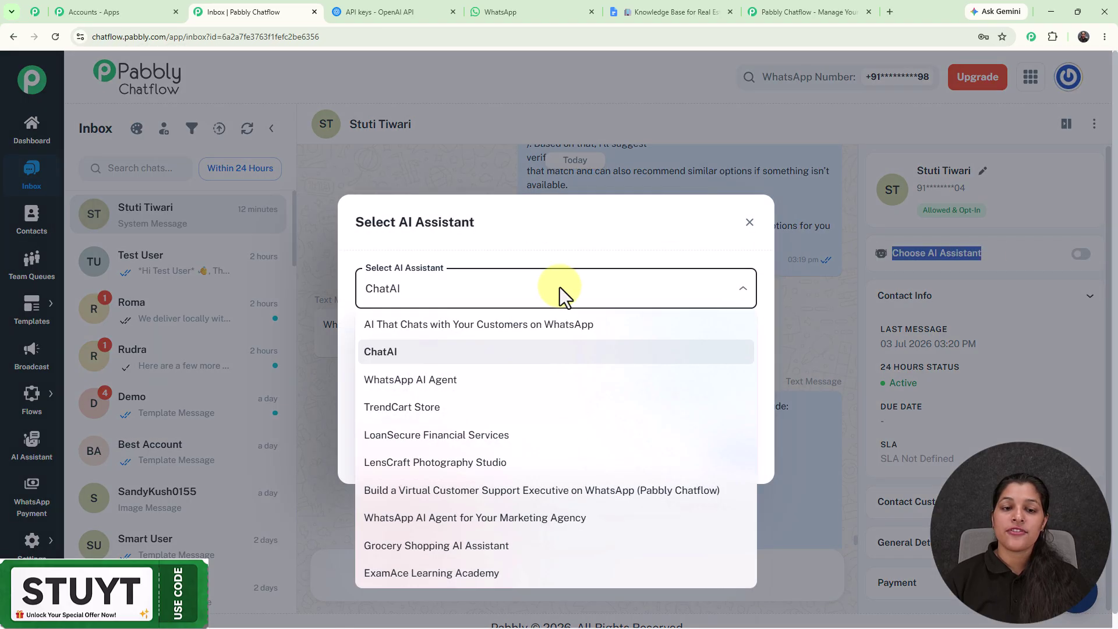
click(504, 326)
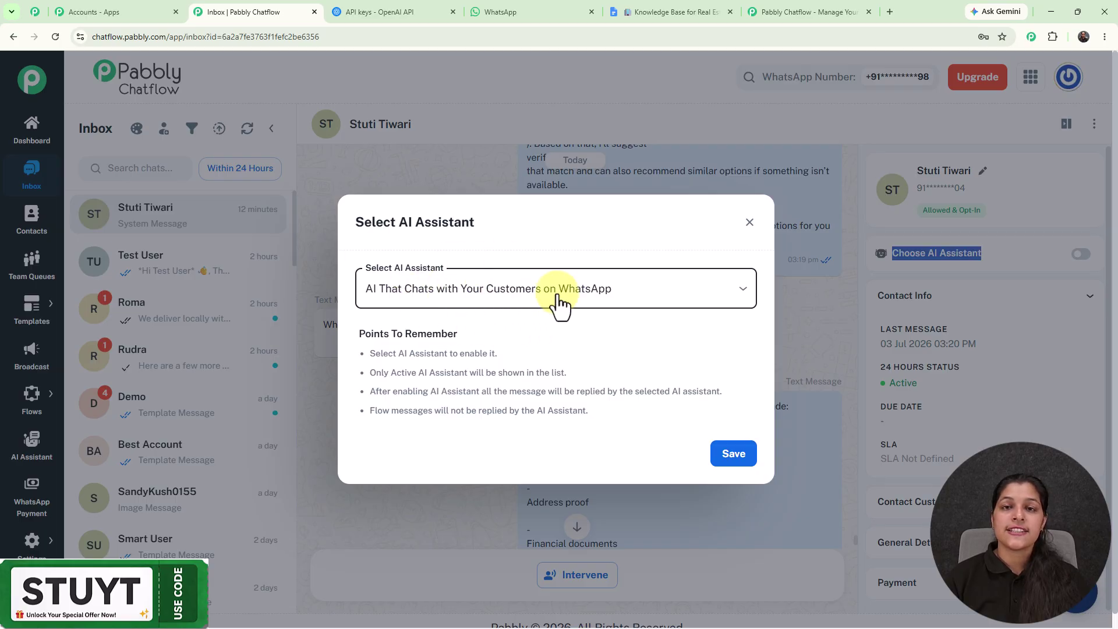
click(728, 460)
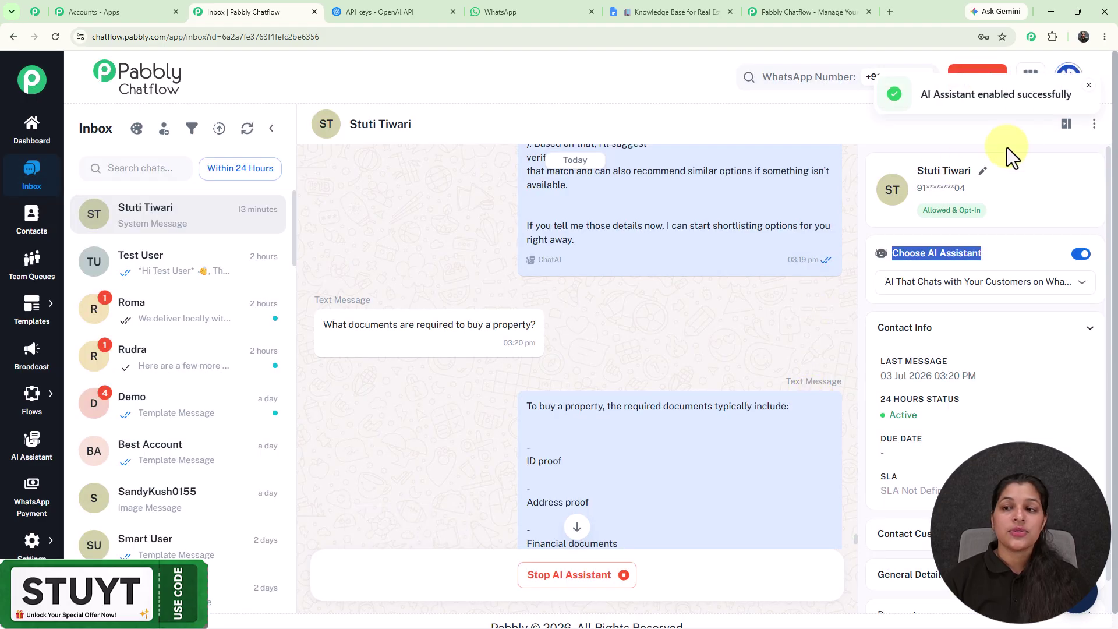
click(1087, 86)
click(744, 342)
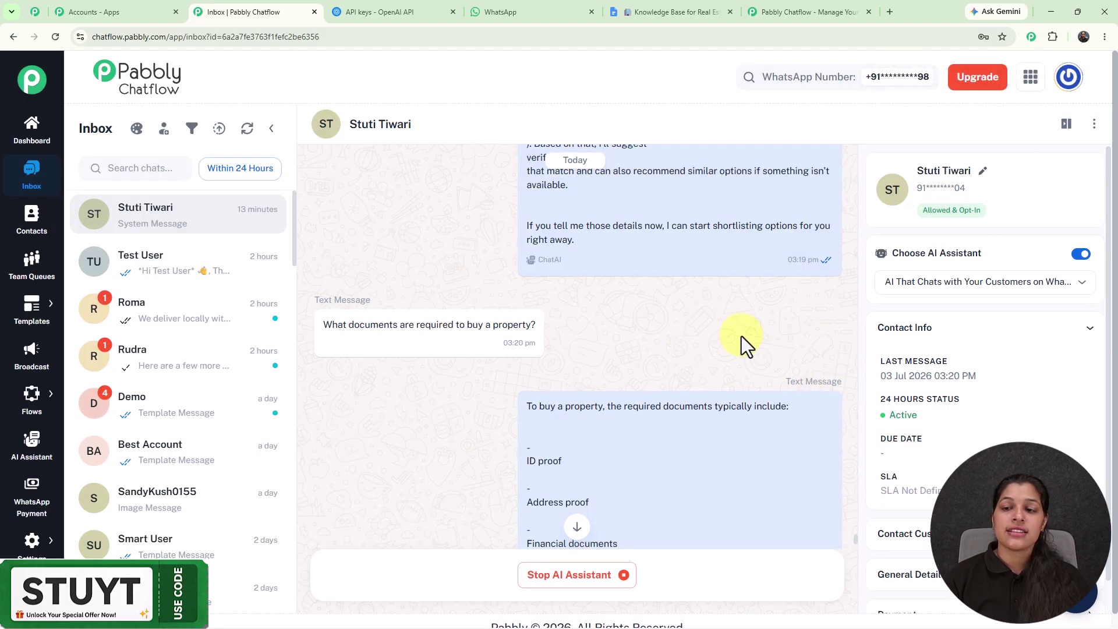